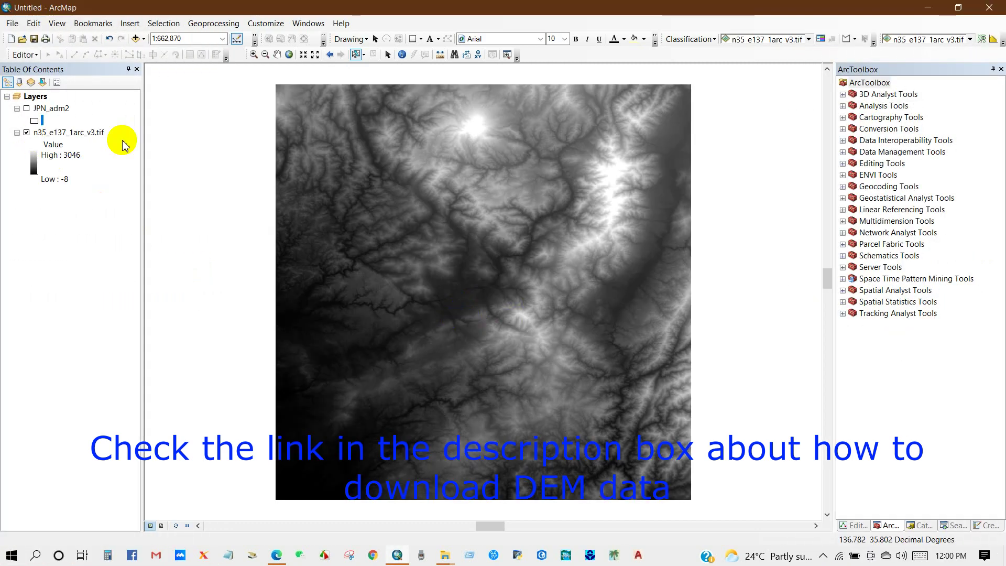
Display the JPN_adm2 district boundaries over the elevation raster
click(26, 109)
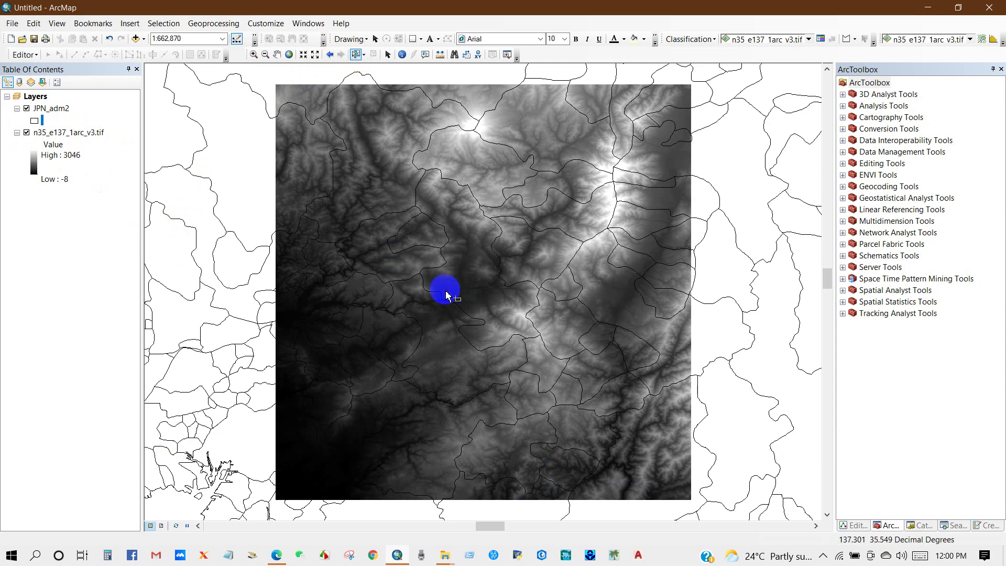
Export the selected district as 'Study area.shp' and add it to the map as Study_area
click(477, 271)
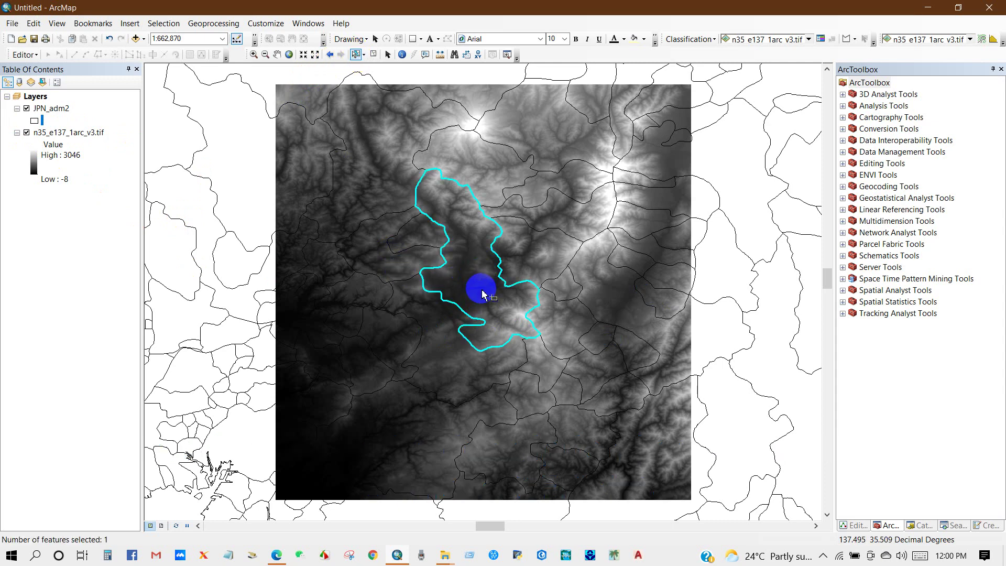
right_click(50, 109)
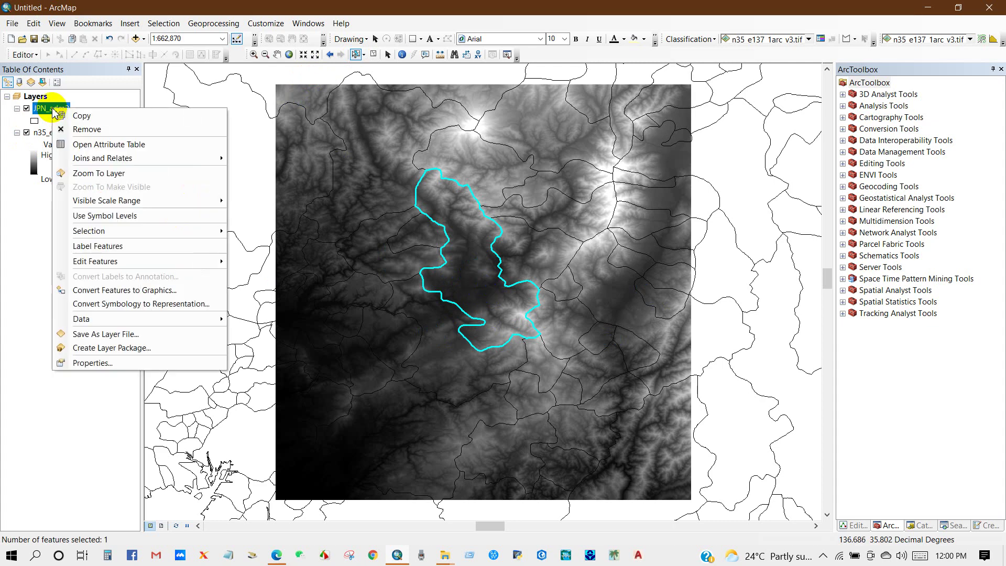
mouse_move(81, 318)
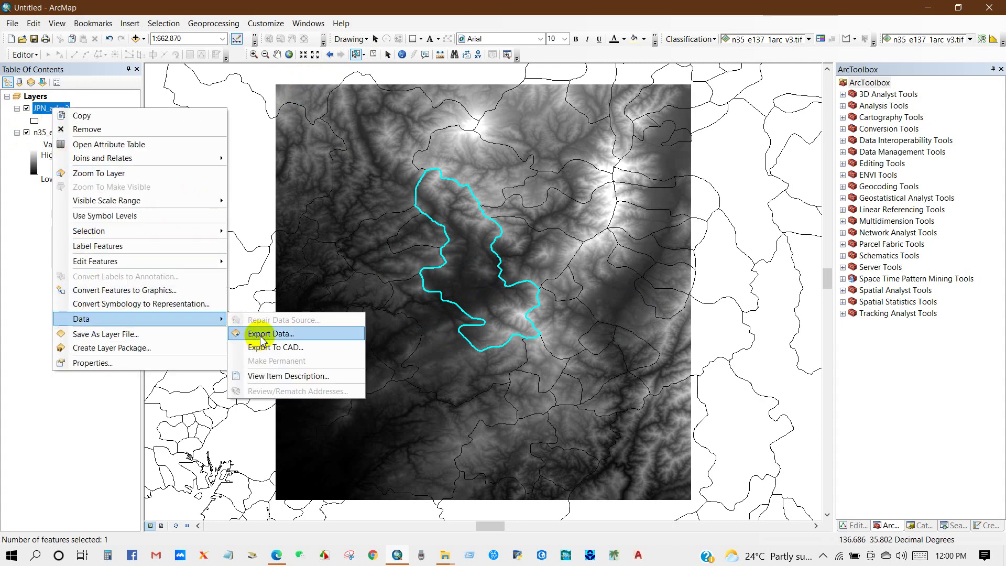
click(262, 339)
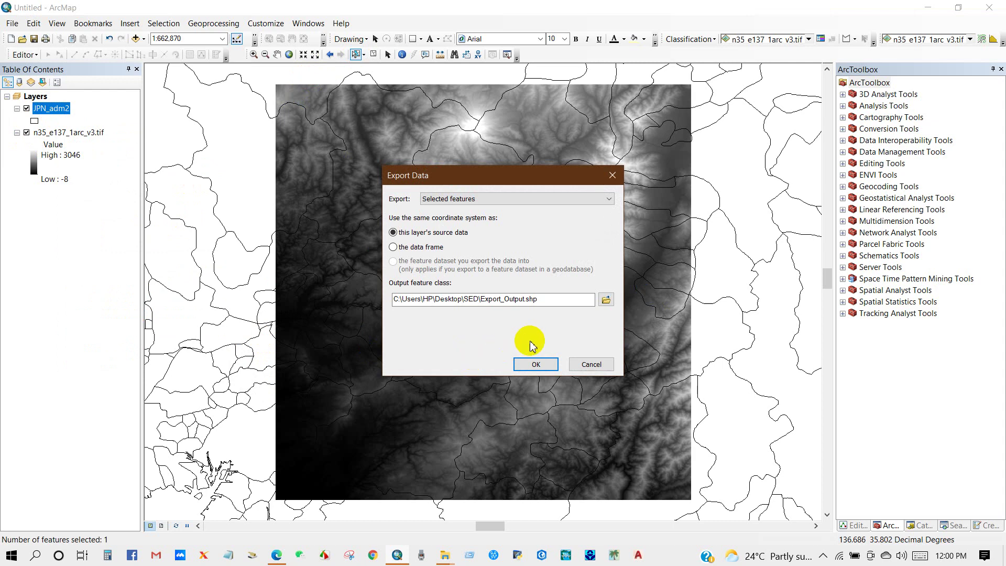
click(606, 300)
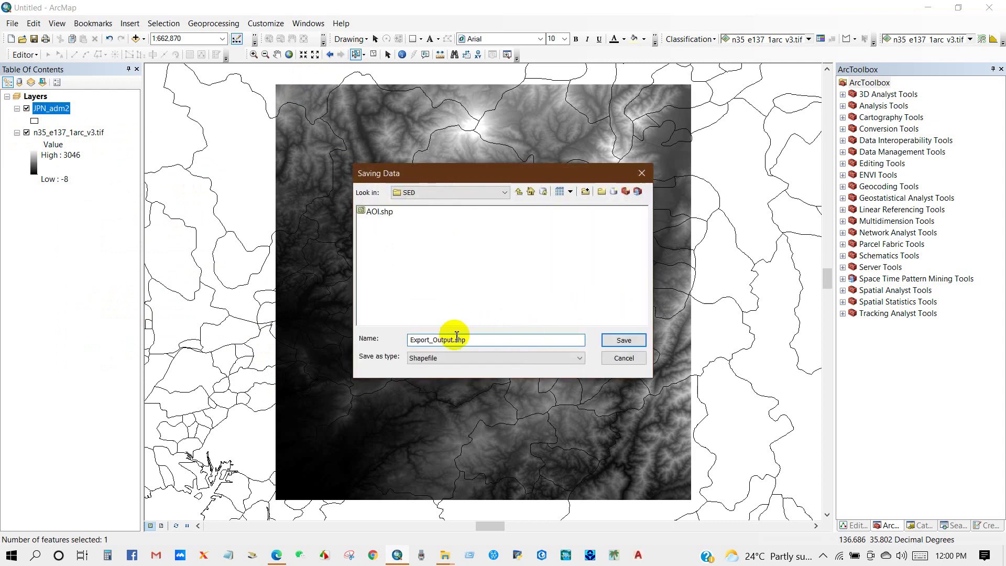
drag(454, 340, 383, 338)
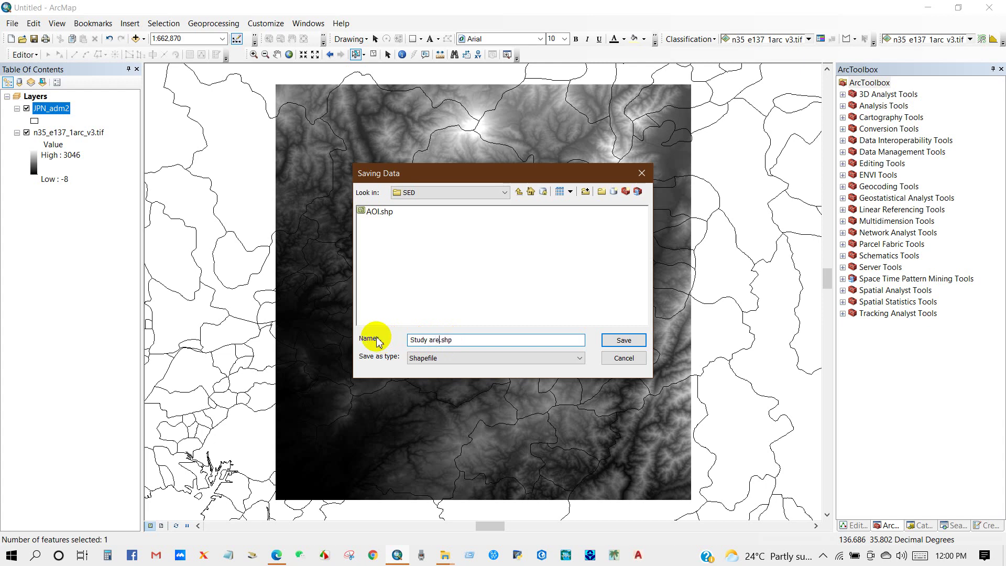
click(609, 340)
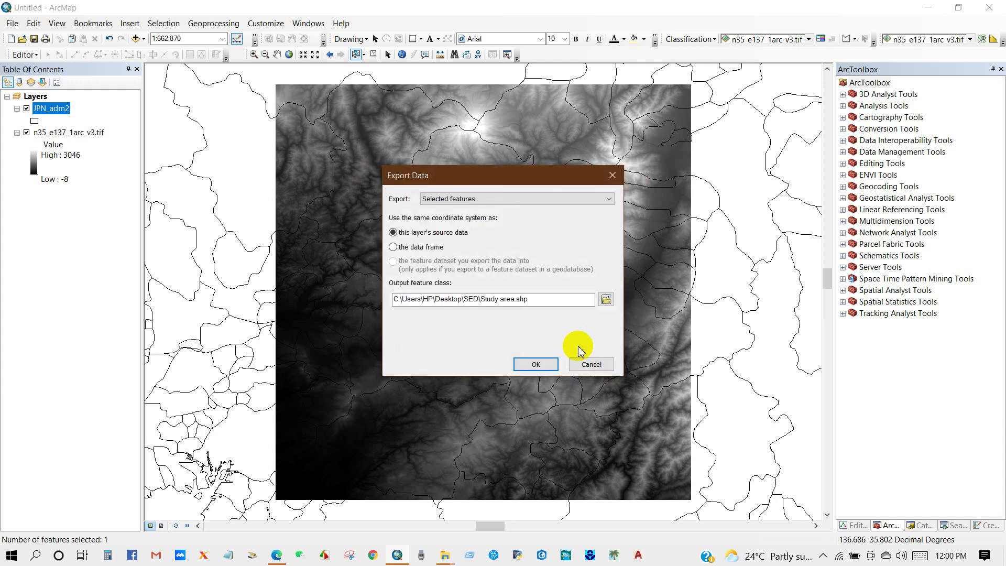
click(536, 365)
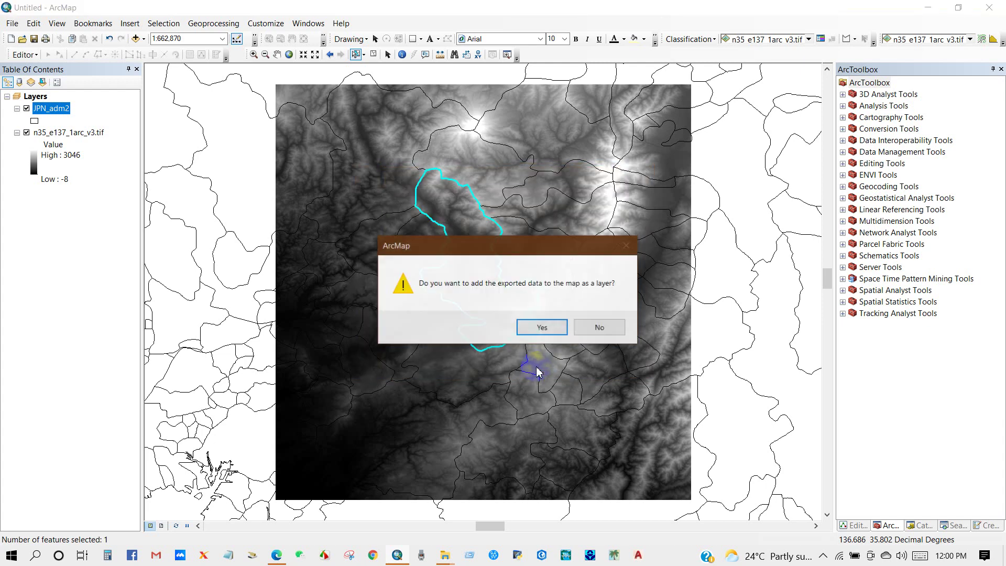
click(542, 329)
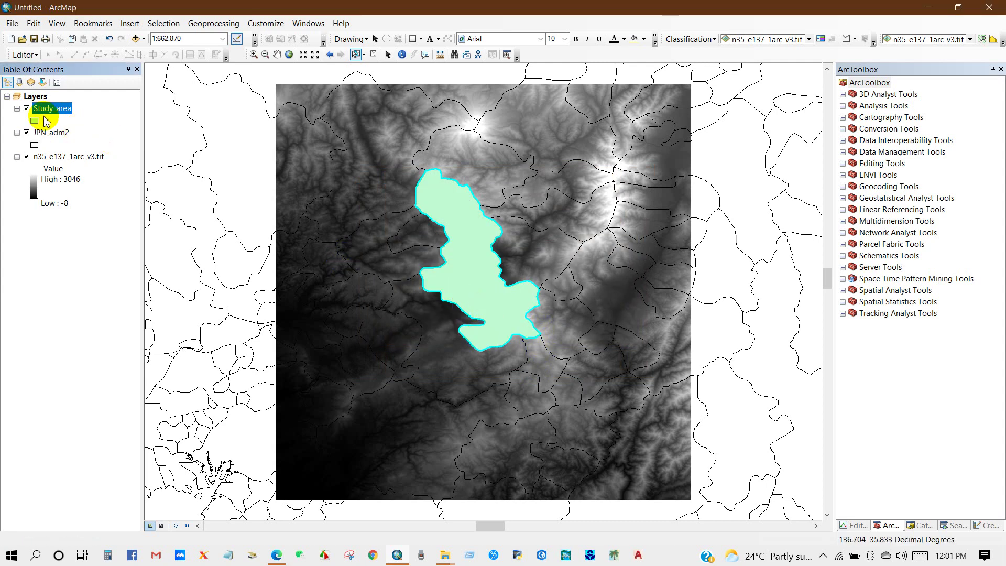
Remove the JPN_adm2 district boundaries layer from the map
click(41, 135)
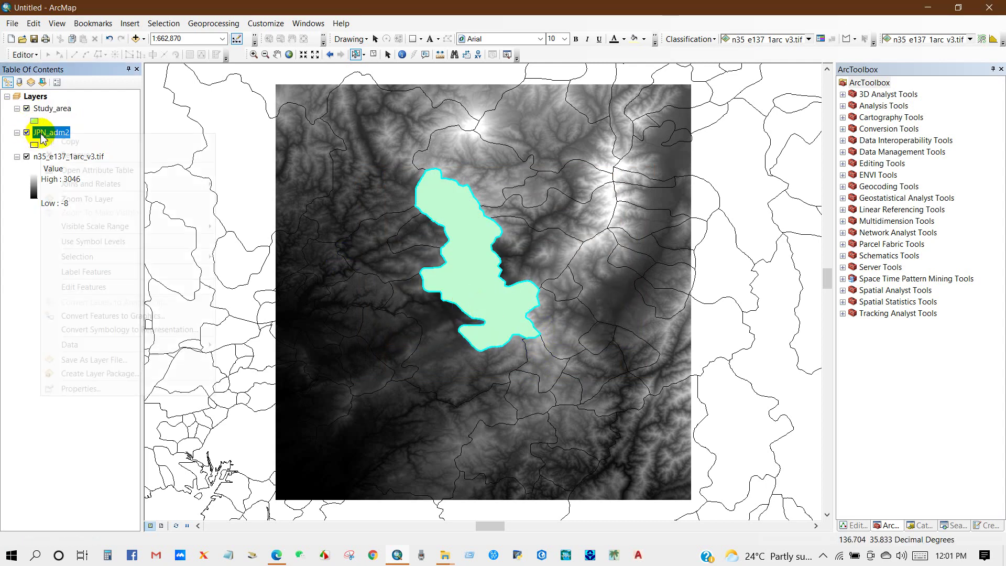
right_click(41, 135)
click(67, 157)
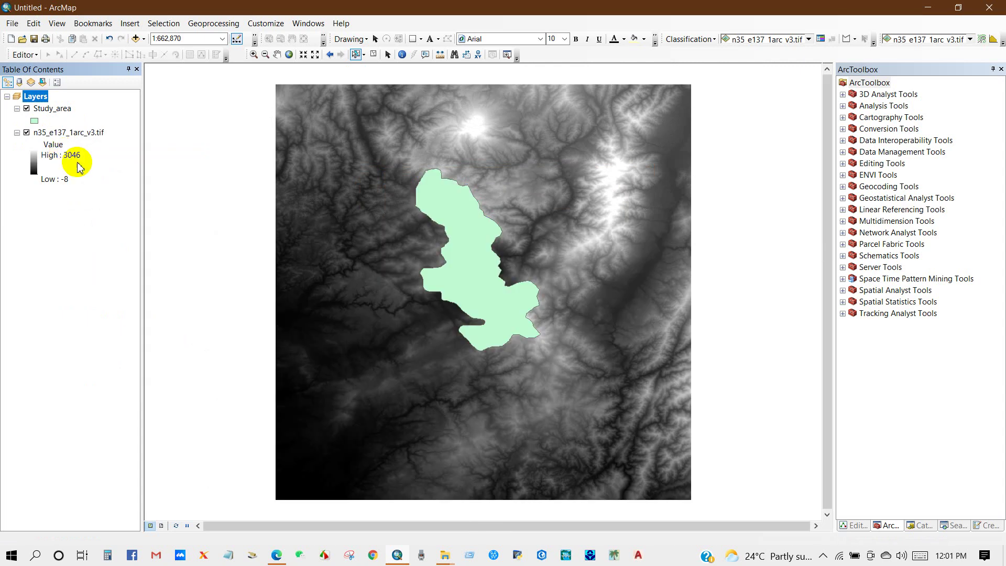
Symbolize Study_area as a hollow fill with an Electron Gold outline of width 1
double_click(34, 121)
click(529, 275)
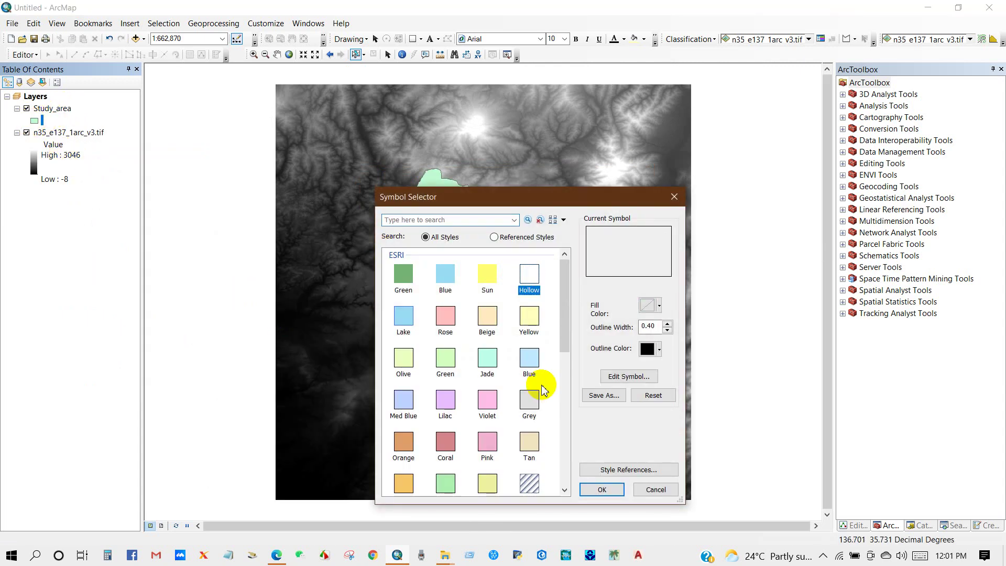
click(595, 490)
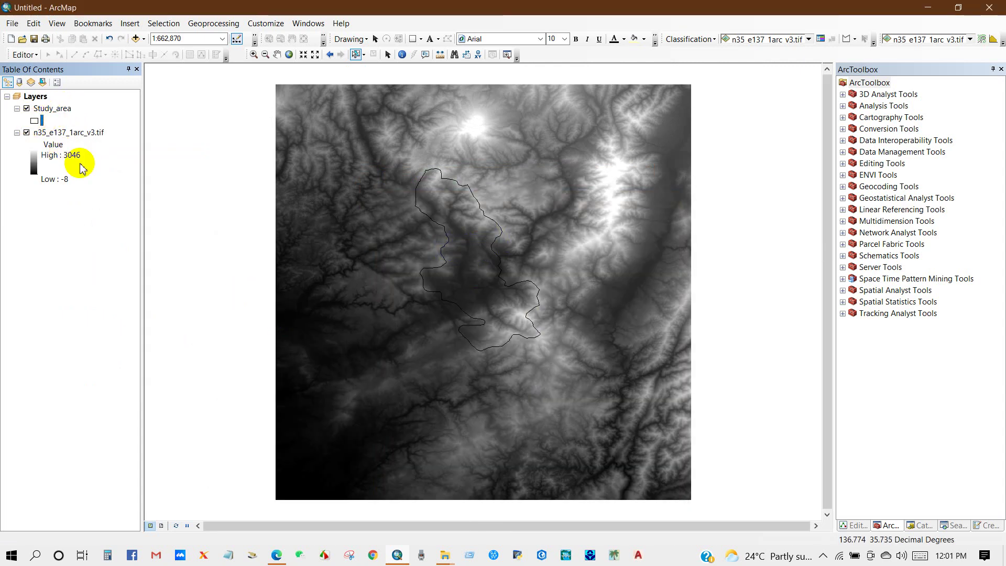
double_click(35, 123)
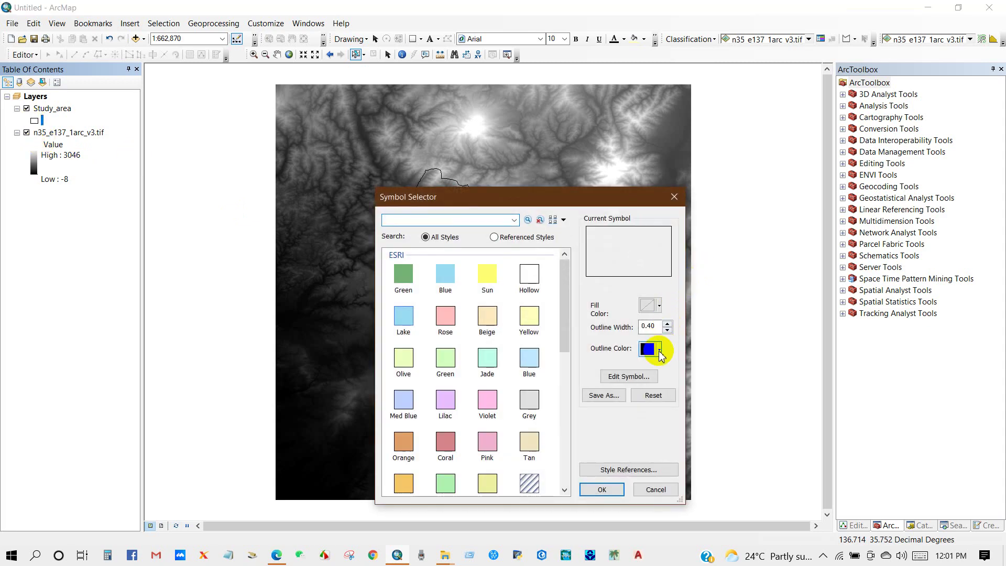
click(659, 349)
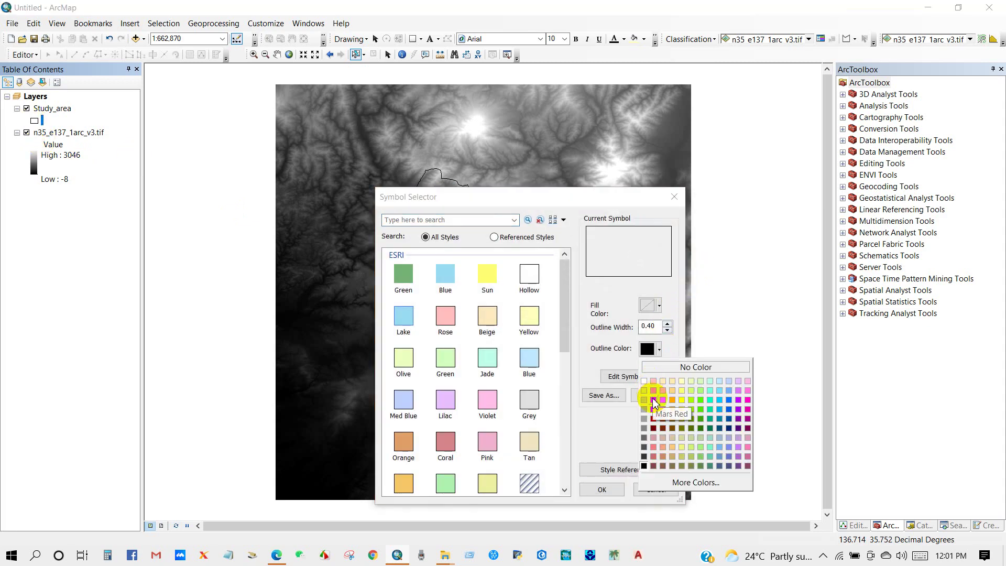
click(672, 408)
text(1)
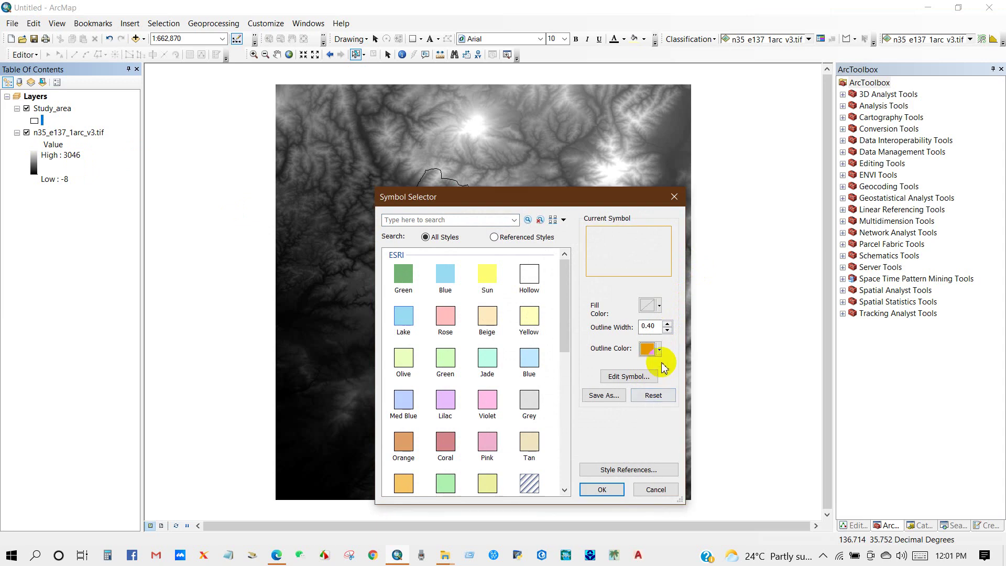
click(602, 489)
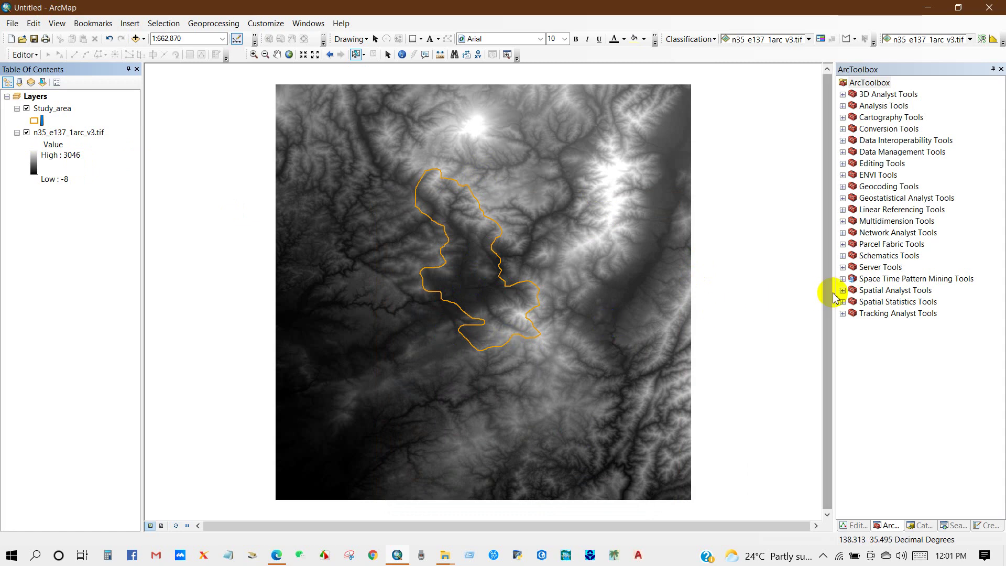
Run Extract by Mask on n35_e137_1arc_v3.tif with Study_area as mask, creating Extract_tif33
double_click(877, 292)
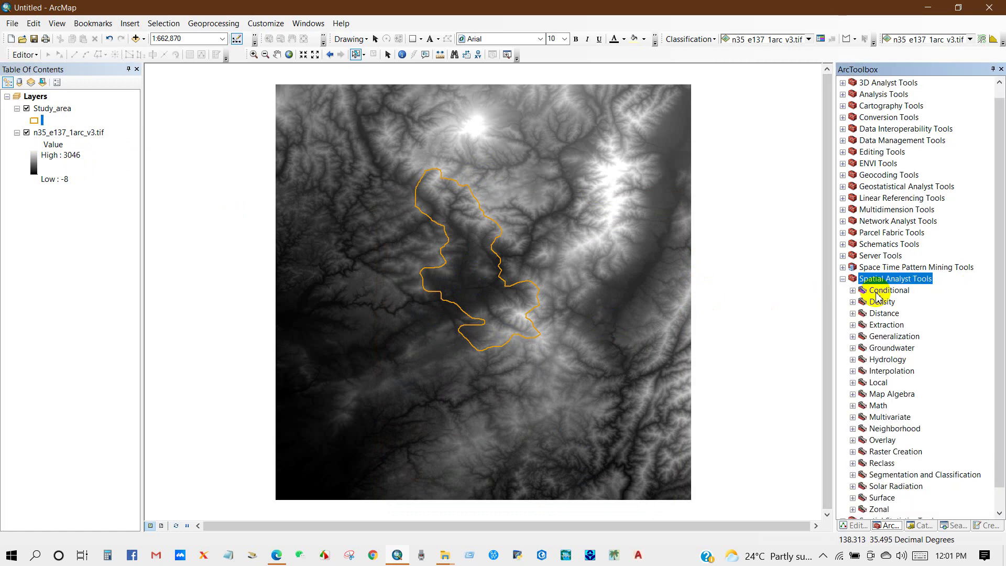
click(884, 326)
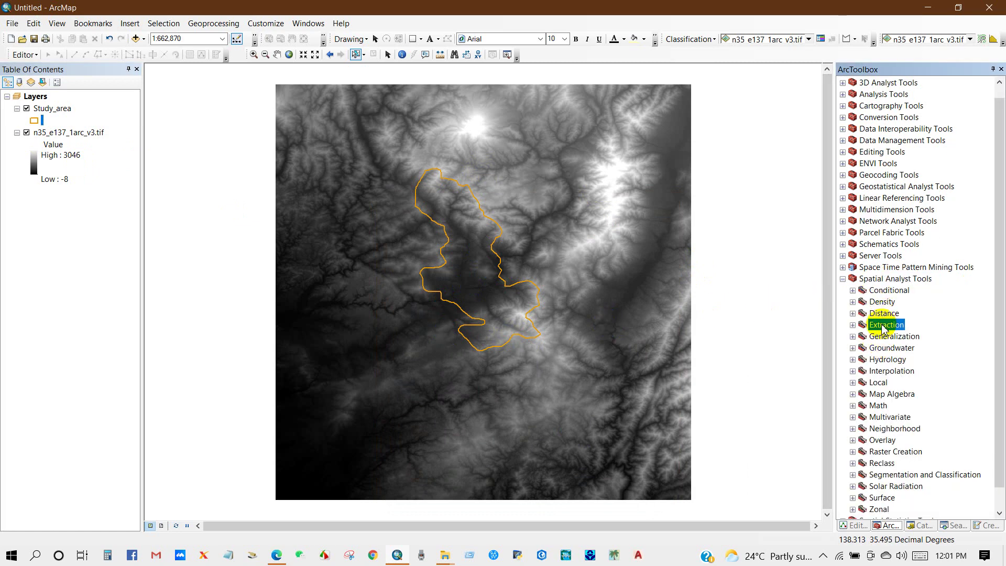
click(852, 324)
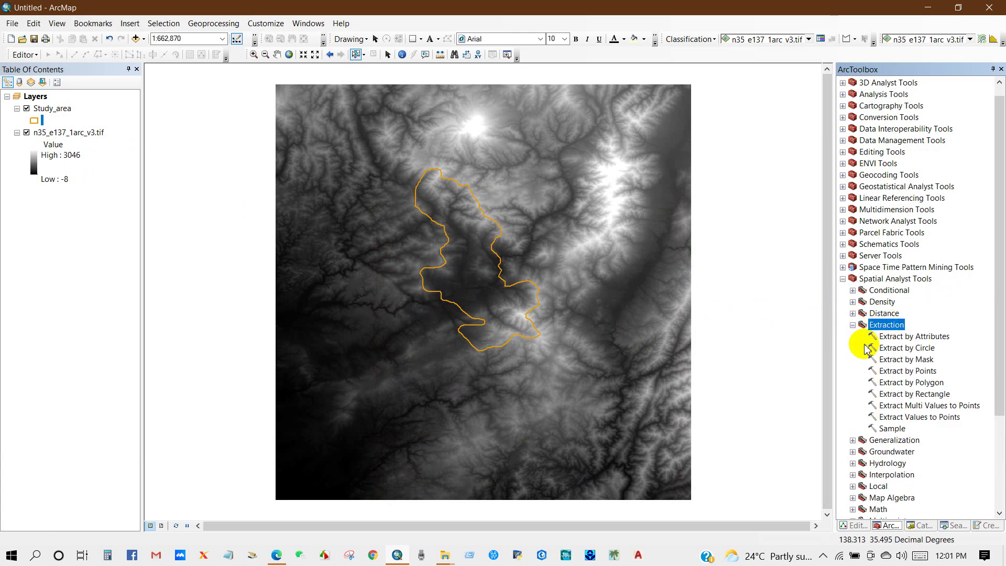
double_click(907, 360)
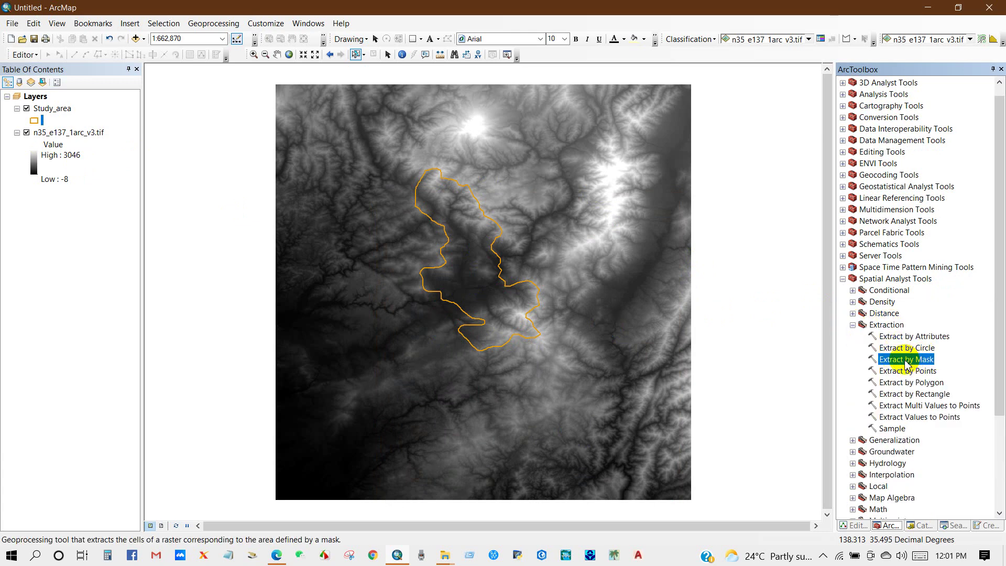
click(664, 129)
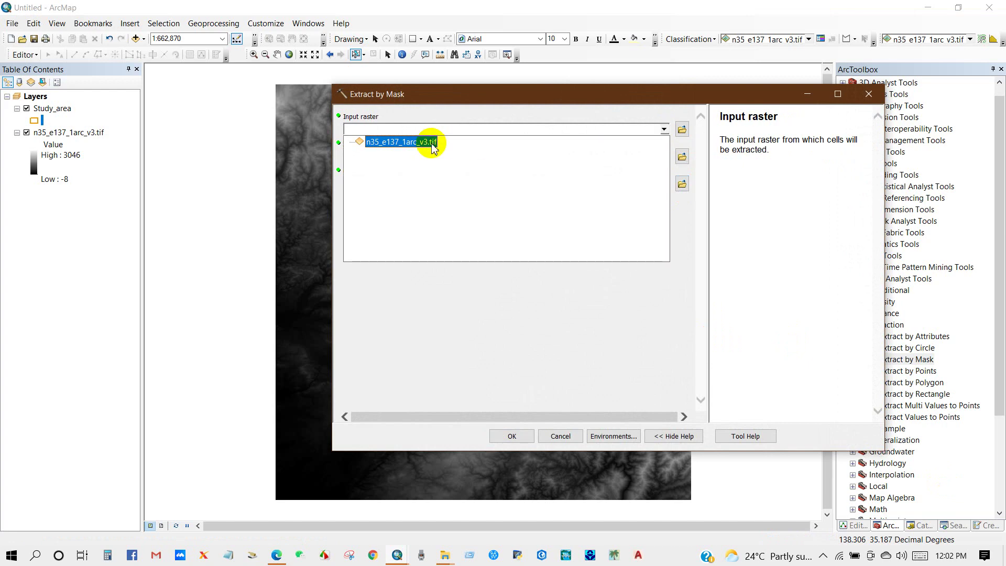
click(401, 142)
click(664, 157)
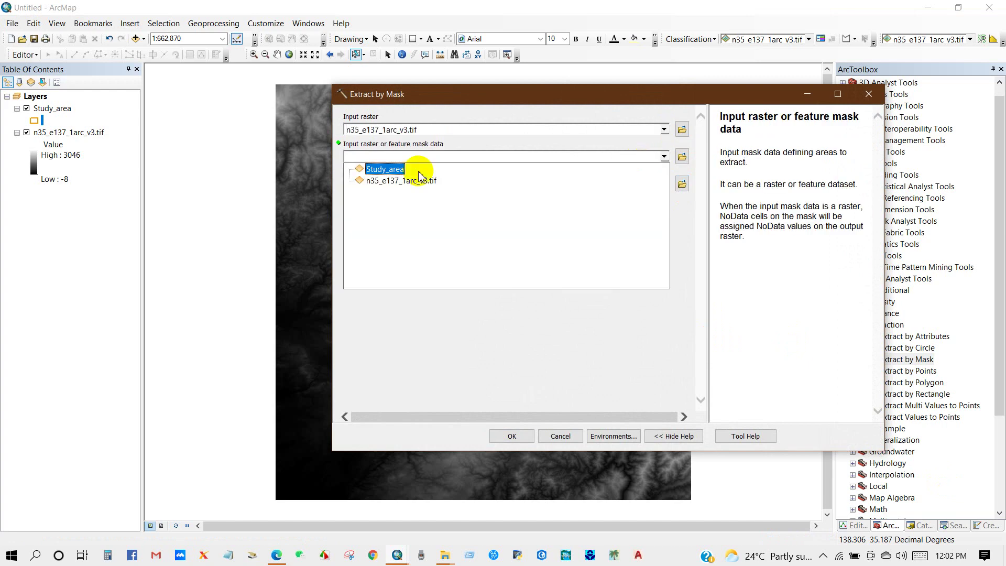
click(383, 169)
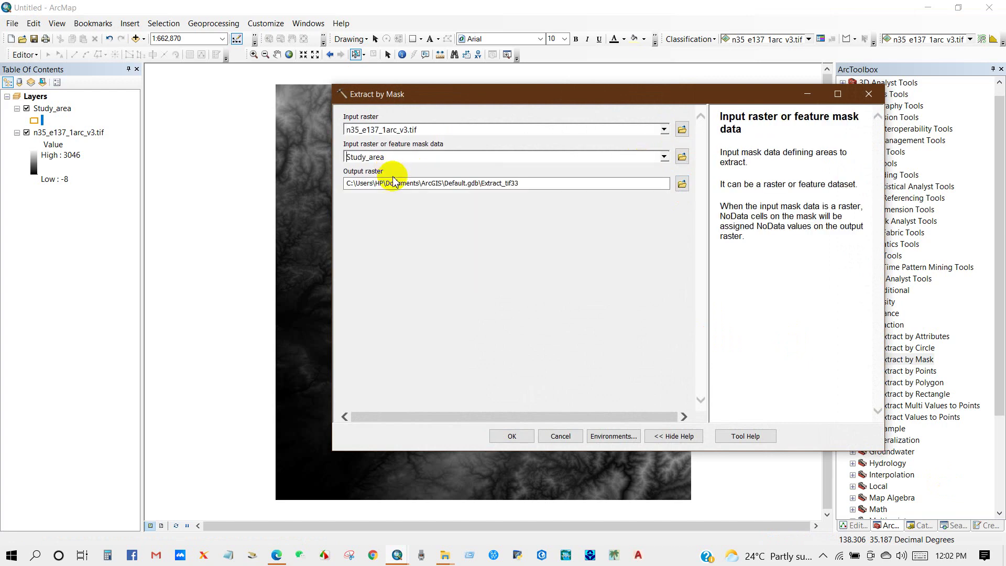
click(503, 435)
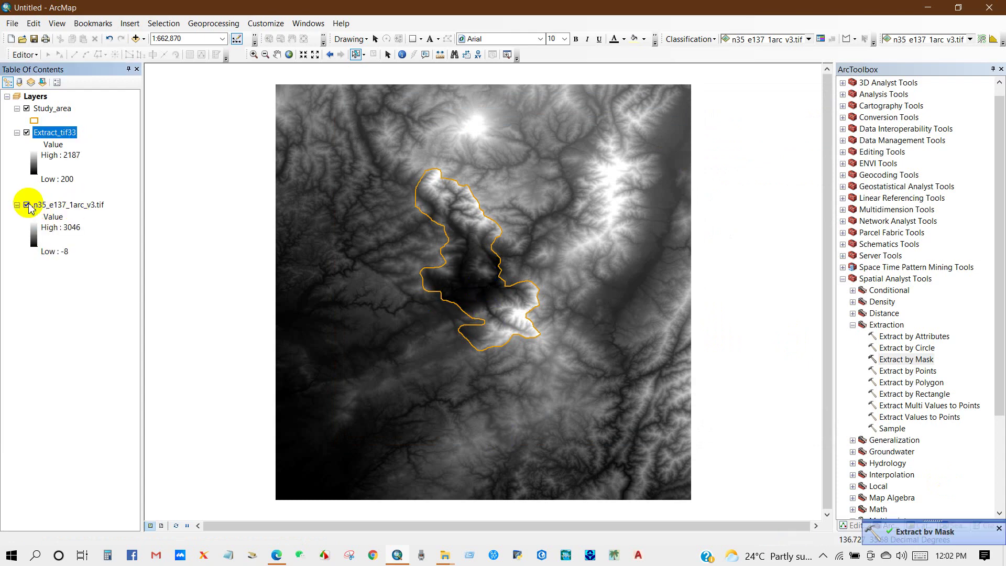
Hide and then remove the full n35_e137_1arc_v3.tif raster, keeping only the clipped Extract_tif33
click(27, 206)
scroll(481, 253, up, 3)
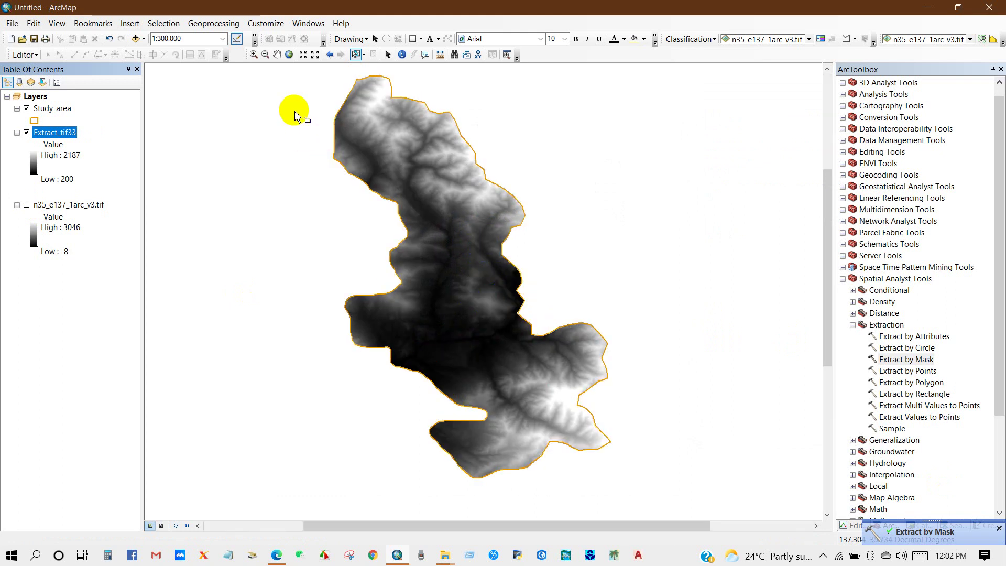
drag(500, 295, 506, 300)
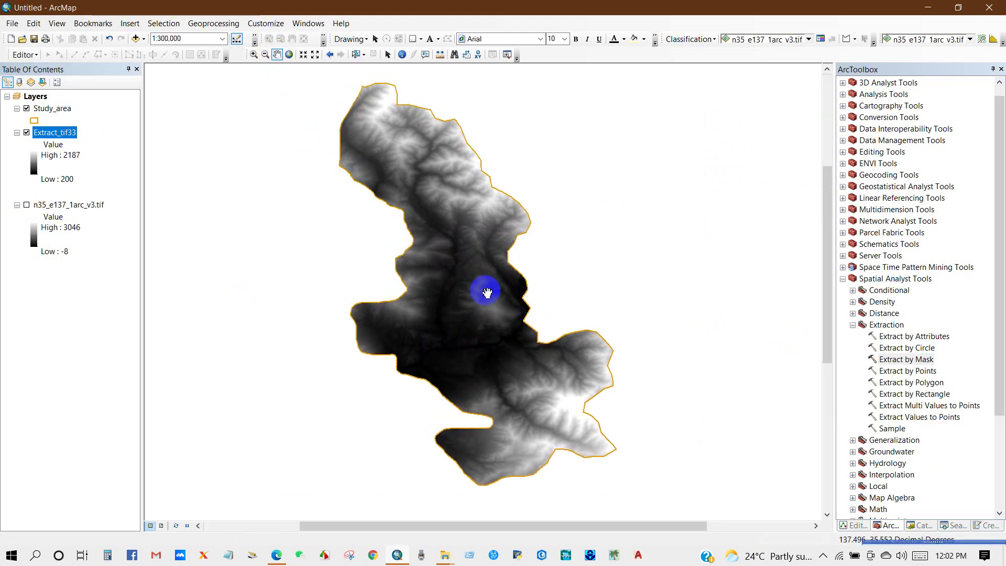
scroll(887, 315, down, 4)
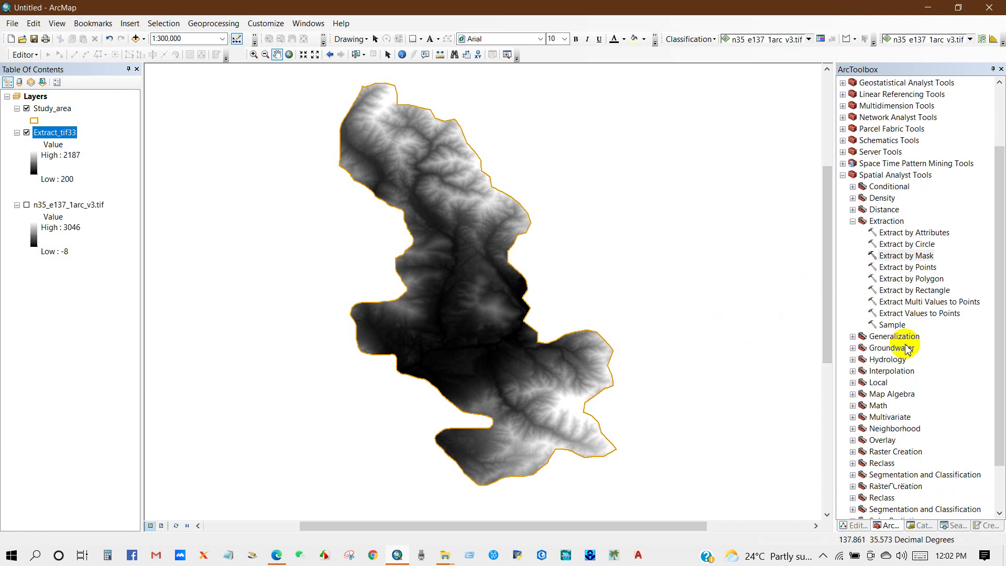
right_click(52, 213)
click(75, 225)
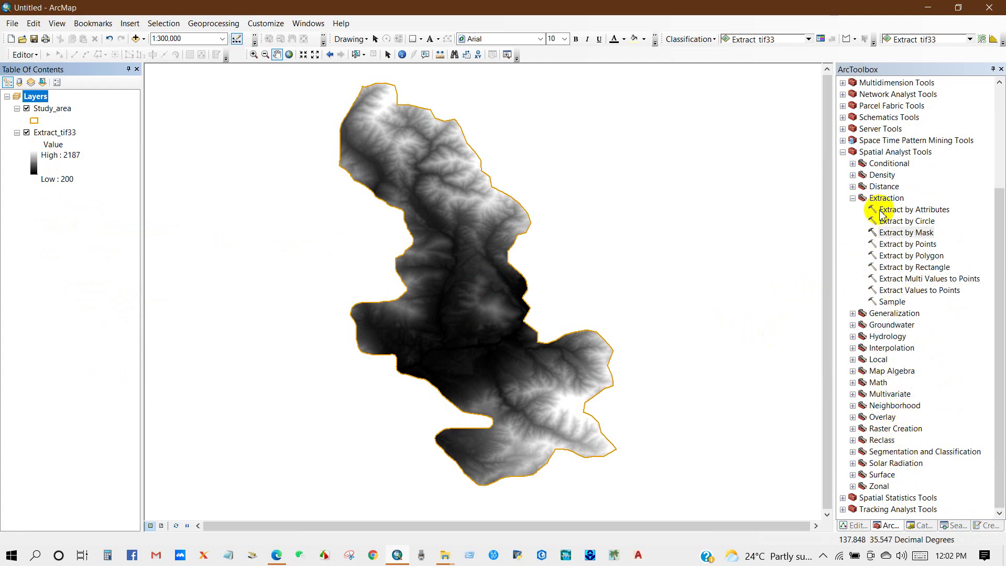
Run Flow Direction on Extract_tif33, creating the FlowDir_Extr1 raster
click(853, 199)
click(865, 256)
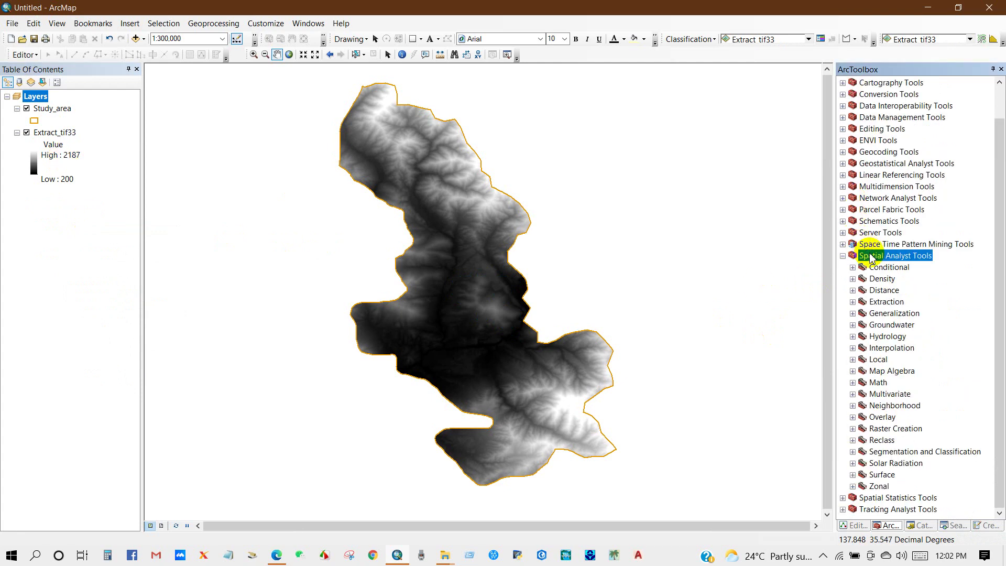
click(886, 337)
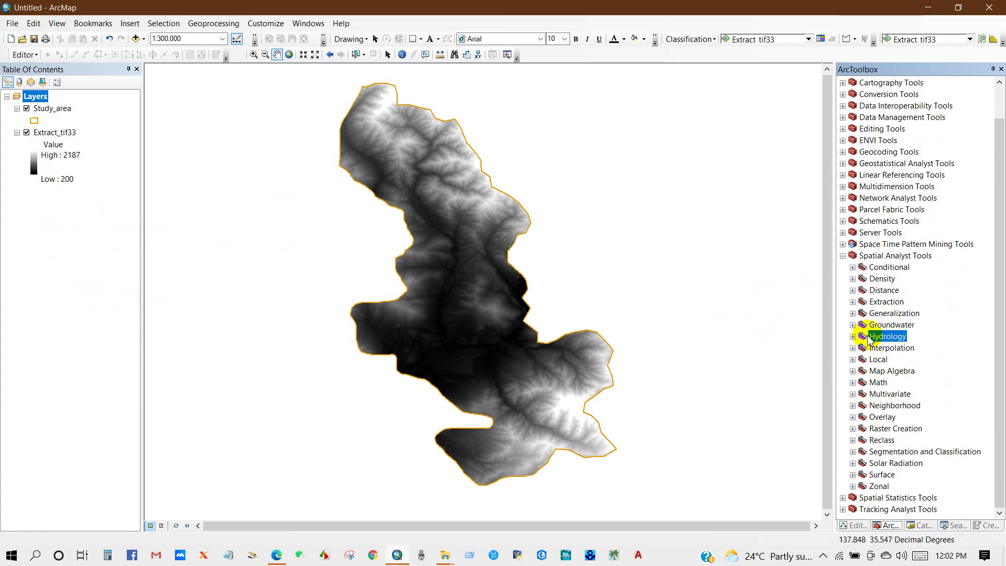
click(853, 336)
scroll(856, 339, down, 1)
scroll(857, 338, down, 1)
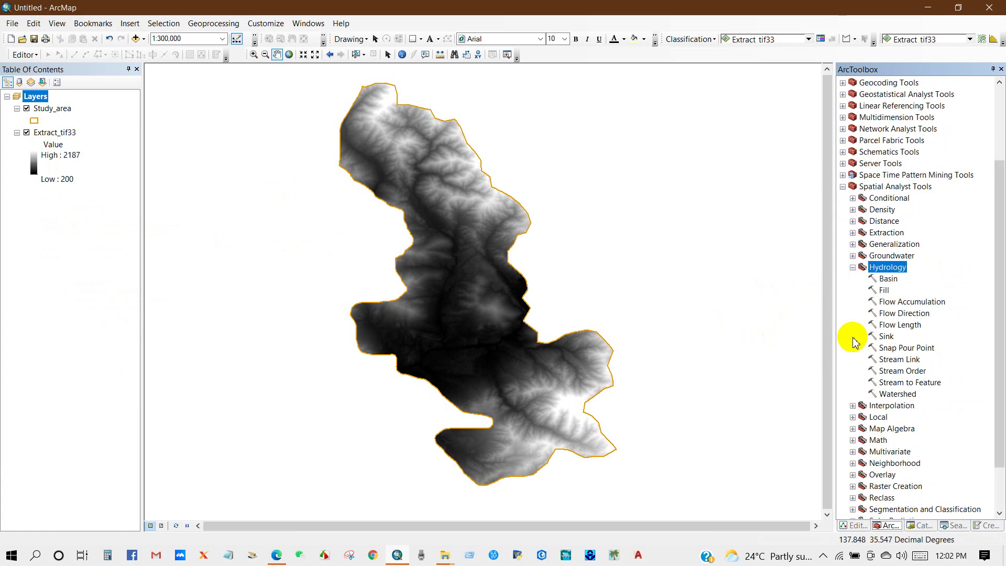
click(903, 315)
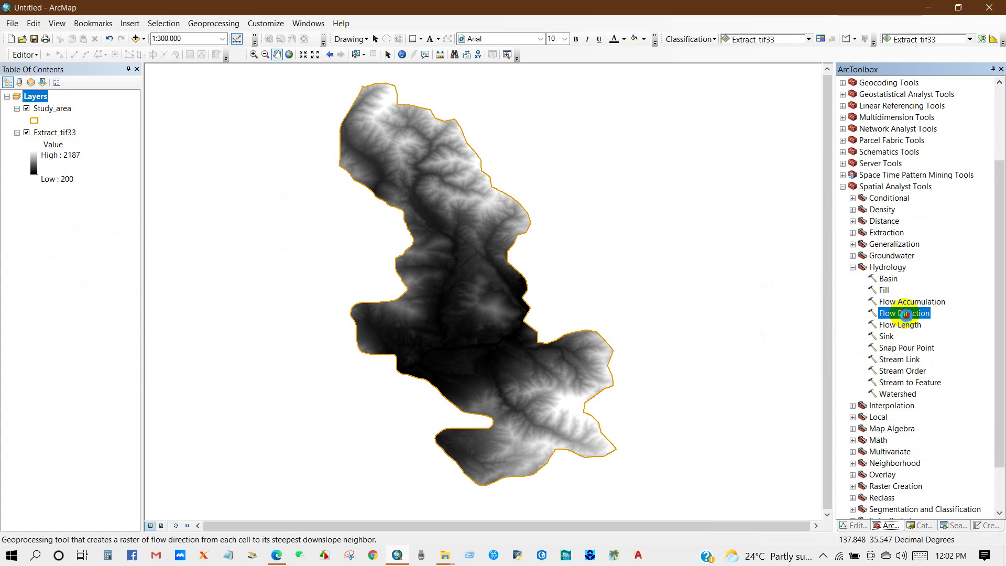
double_click(903, 314)
click(664, 129)
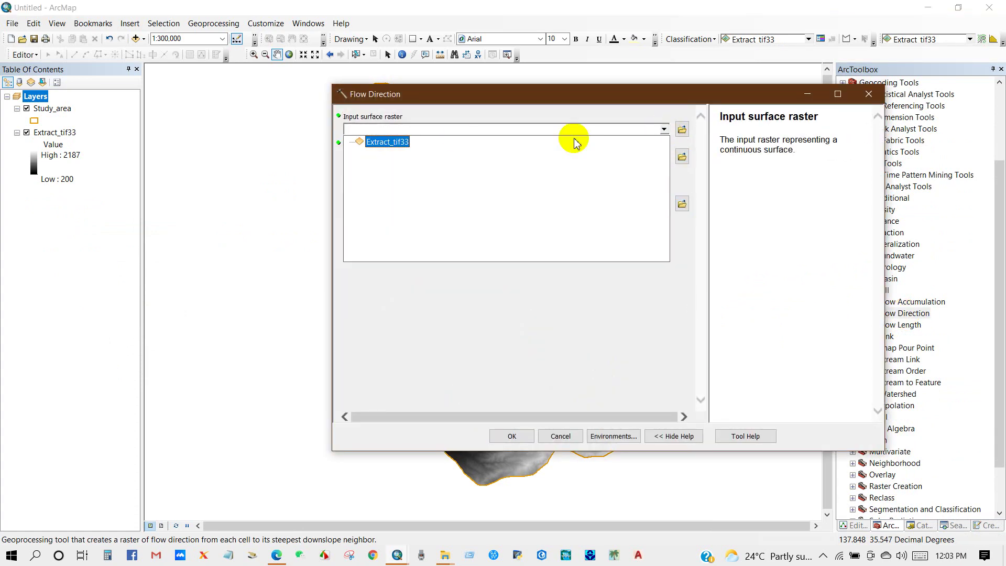
click(397, 146)
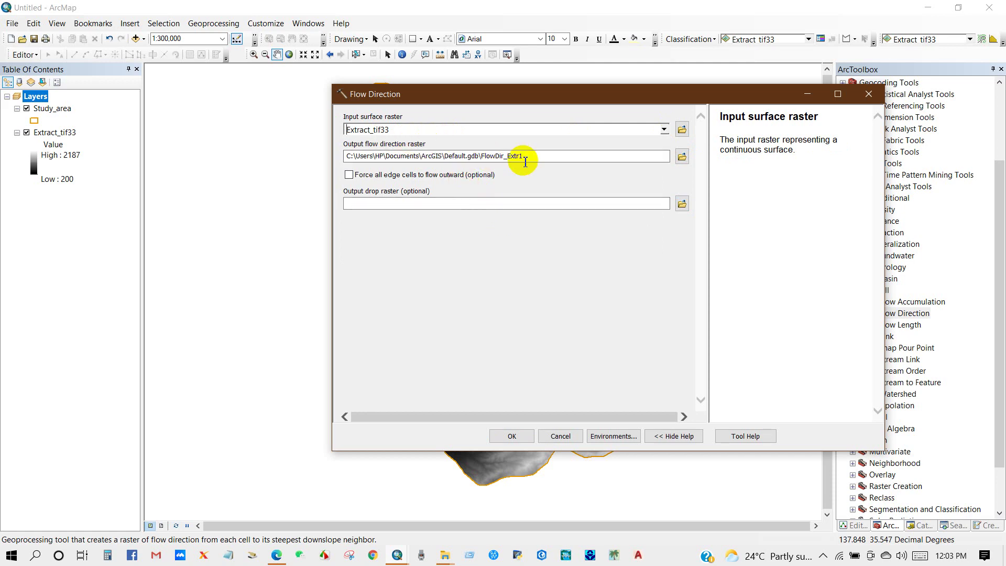
click(512, 436)
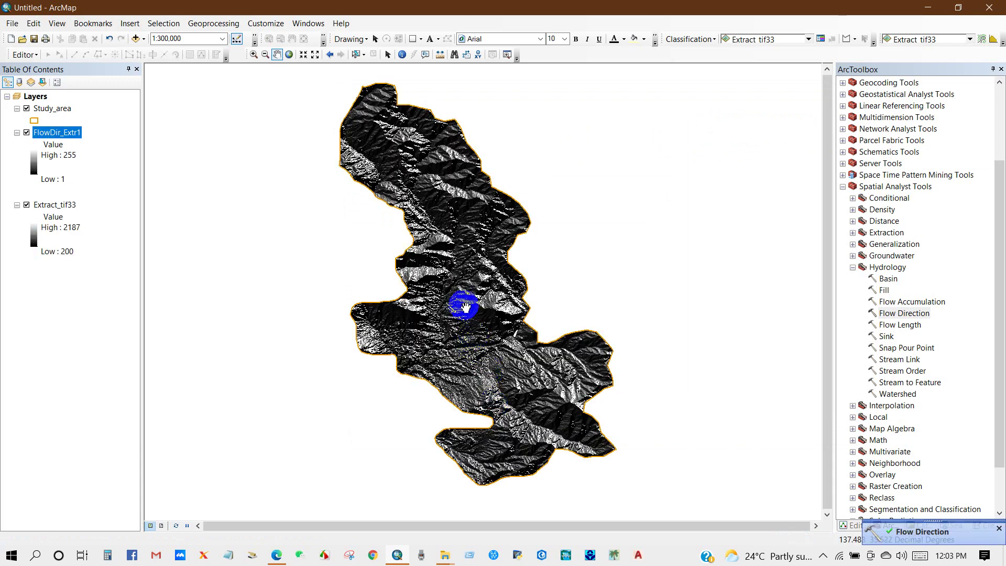
click(904, 302)
Run Flow Accumulation on FlowDir_Extr1, creating the FlowAcc_Flow4 raster
double_click(921, 305)
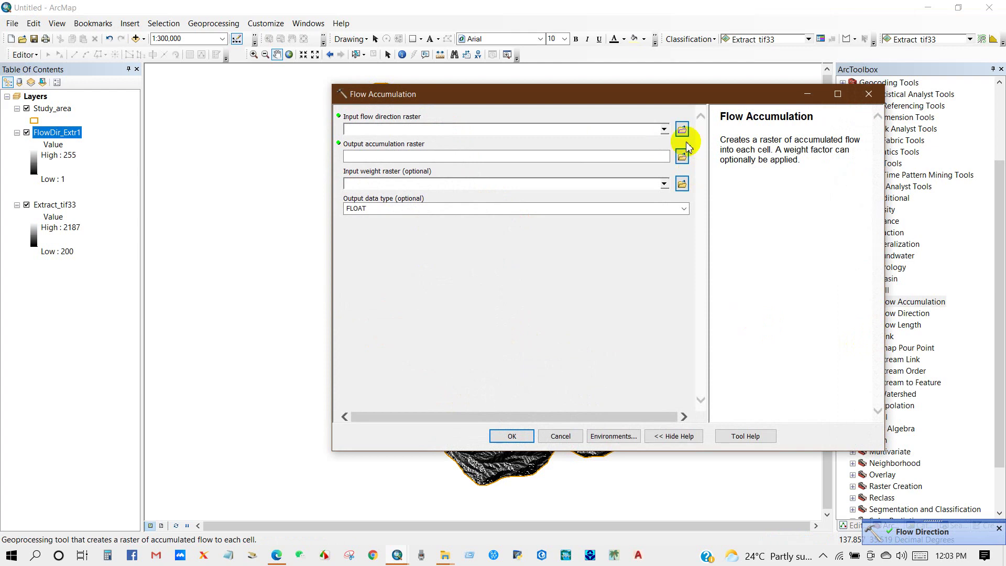
click(665, 129)
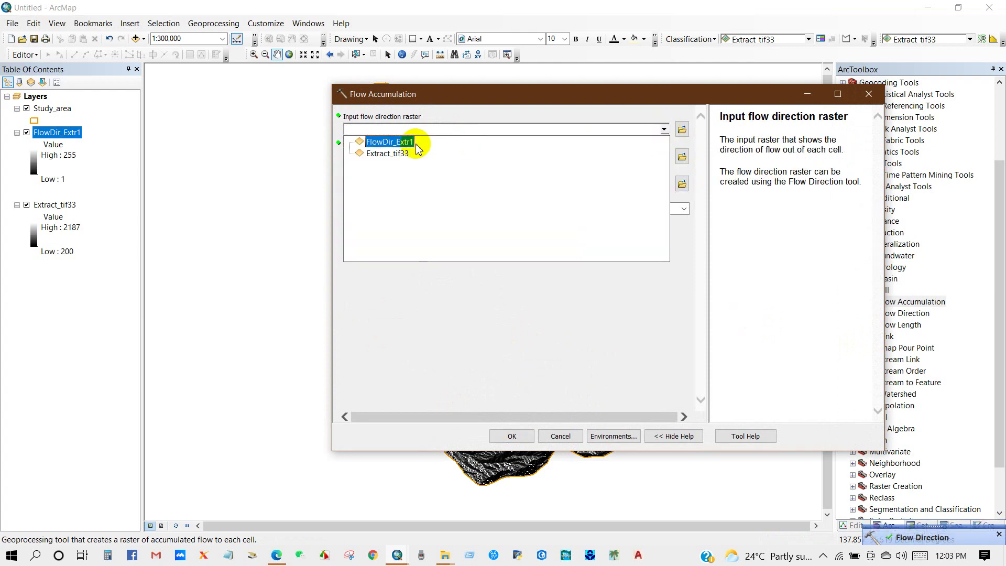
click(389, 143)
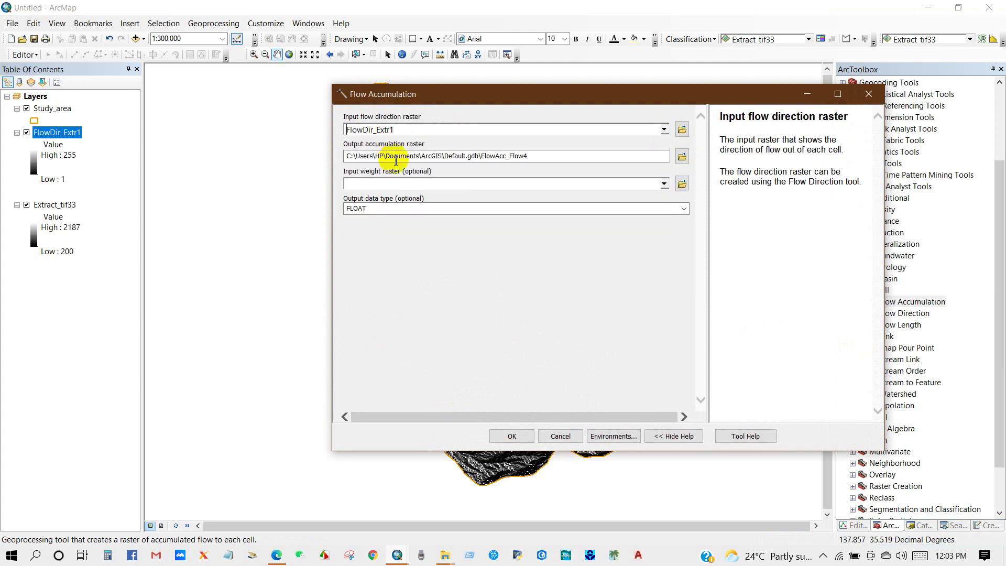
click(517, 441)
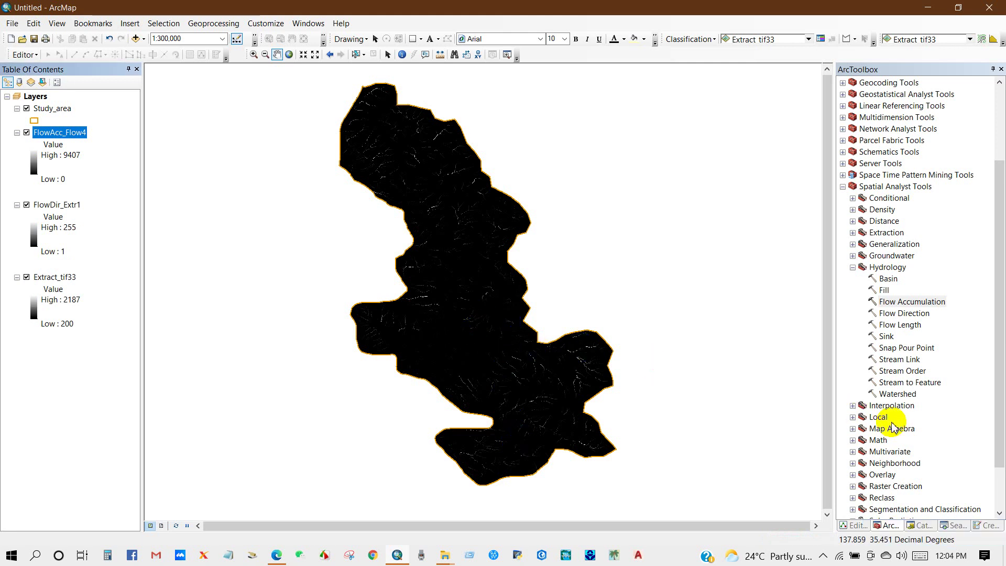
scroll(894, 416, down, 2)
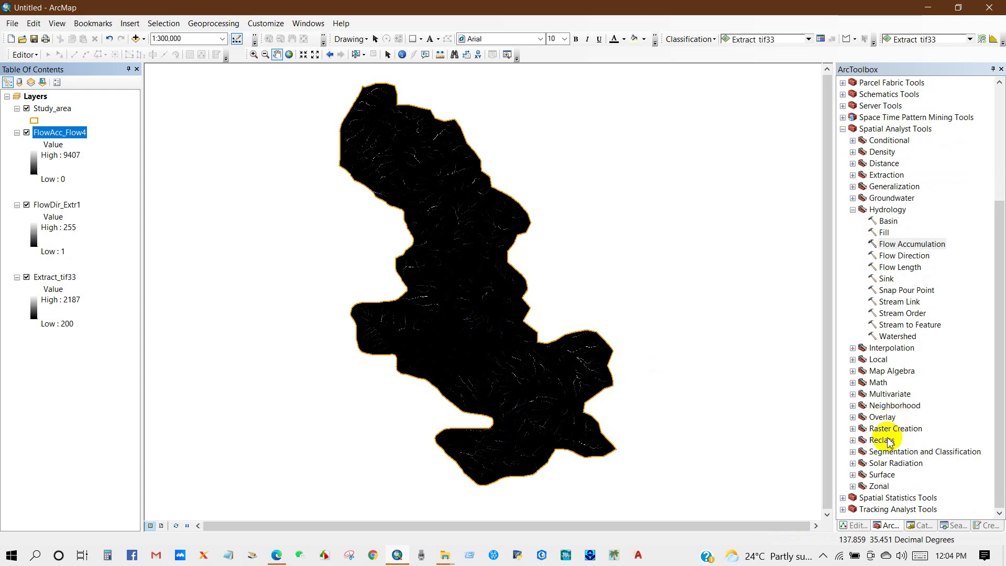
Run Slope on Extract_tif33 with PERCENT_RISE output measurement, creating the Slope raster
click(879, 474)
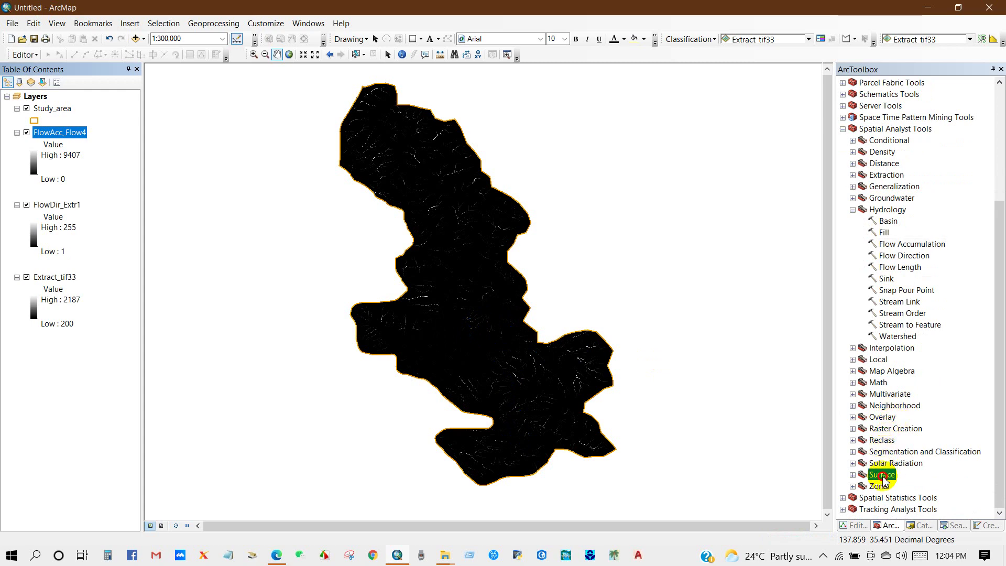
click(853, 474)
scroll(854, 457, down, 1)
click(886, 442)
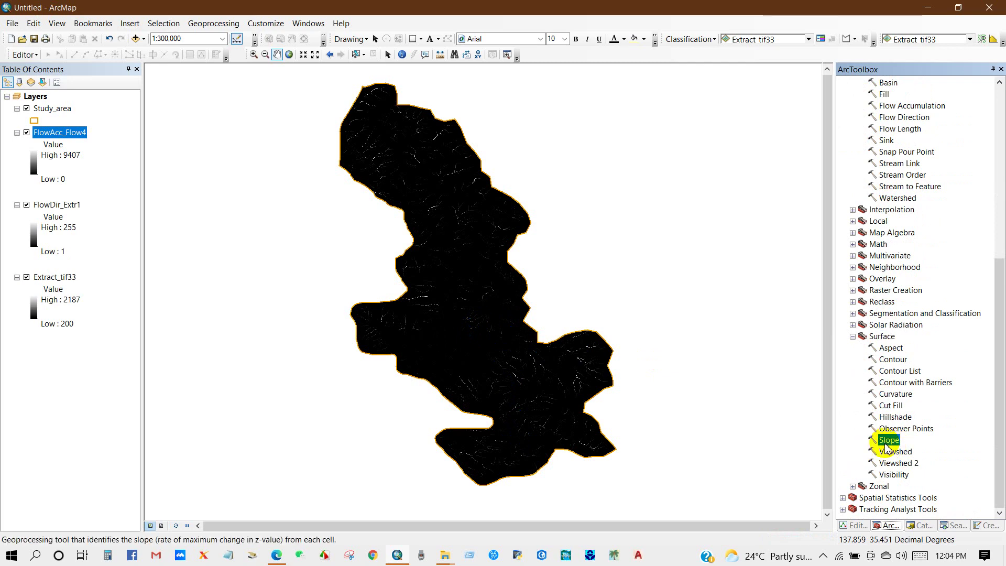
double_click(888, 441)
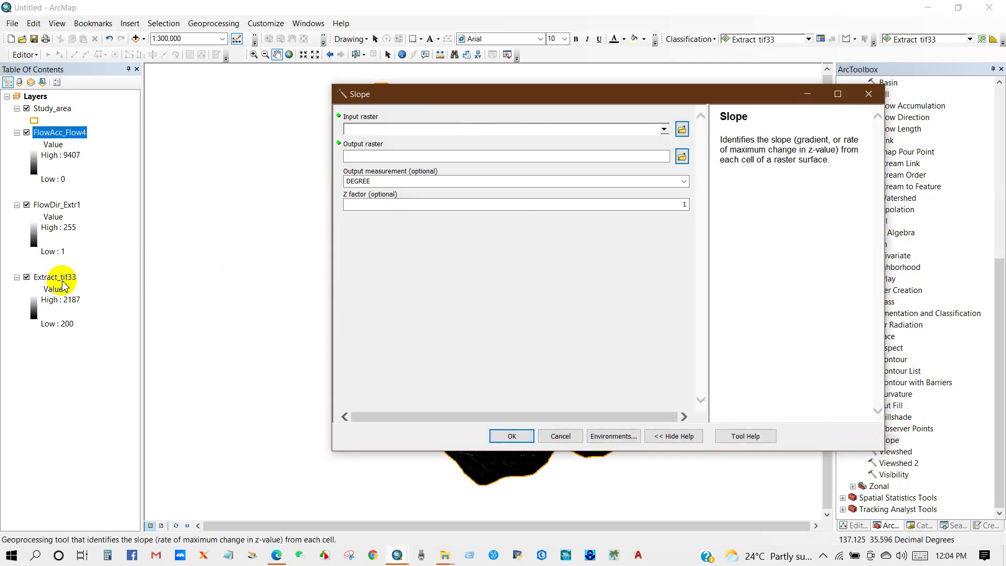
click(664, 129)
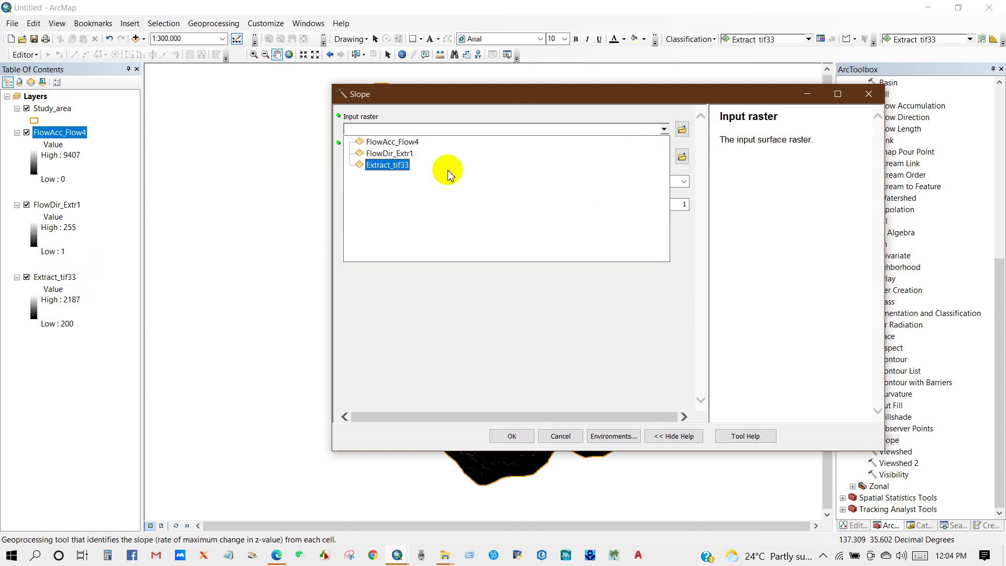
click(398, 173)
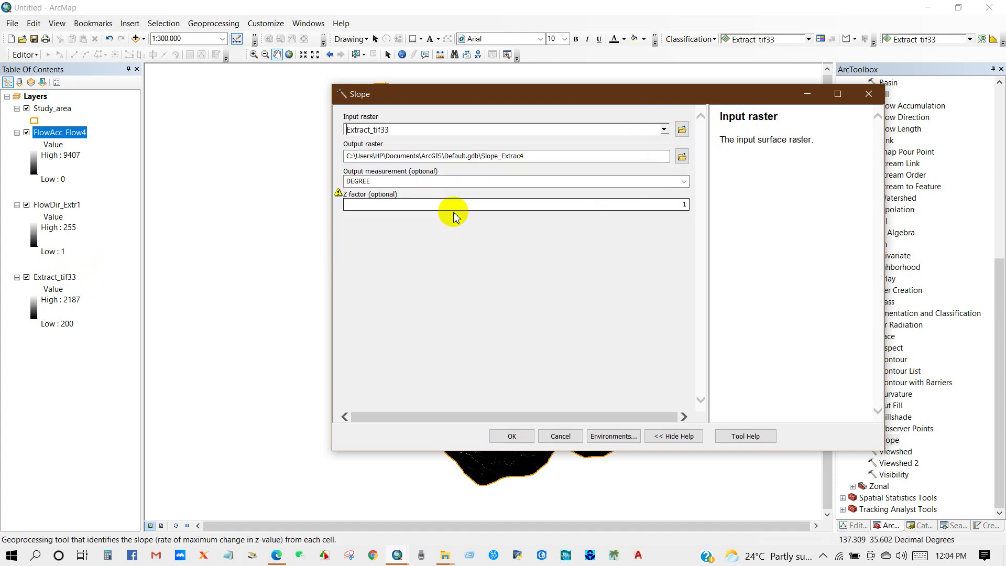
click(684, 183)
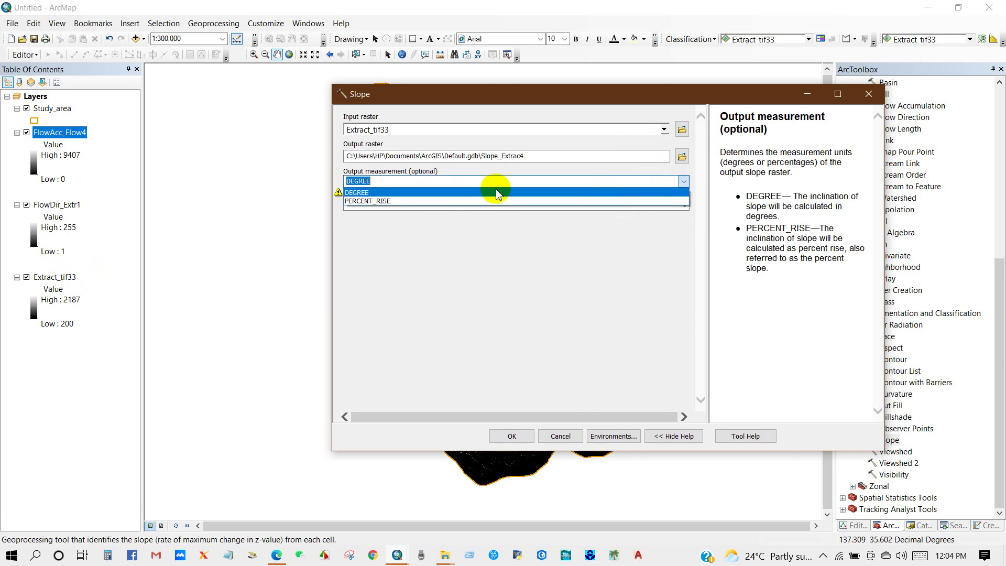
click(358, 198)
click(402, 256)
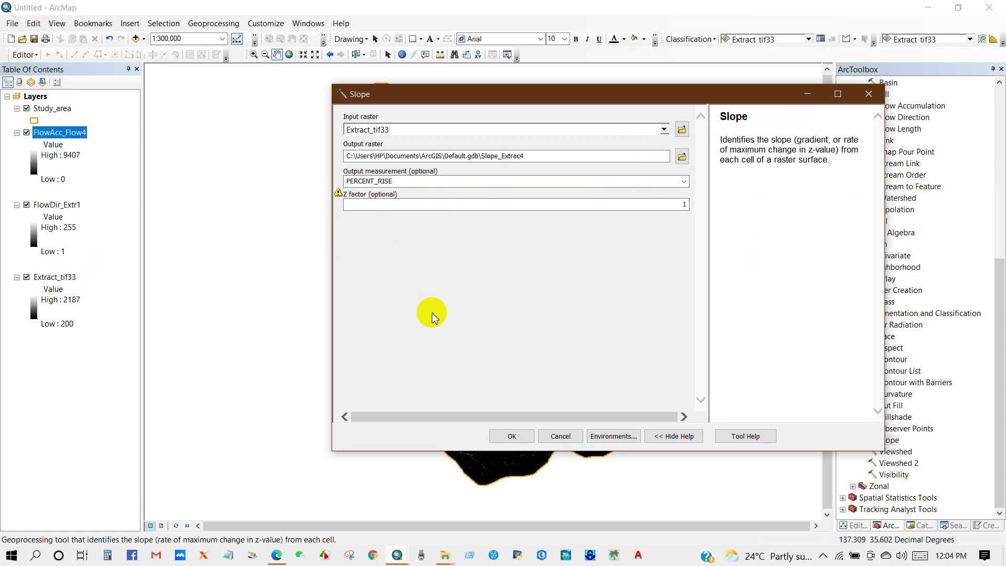
click(507, 436)
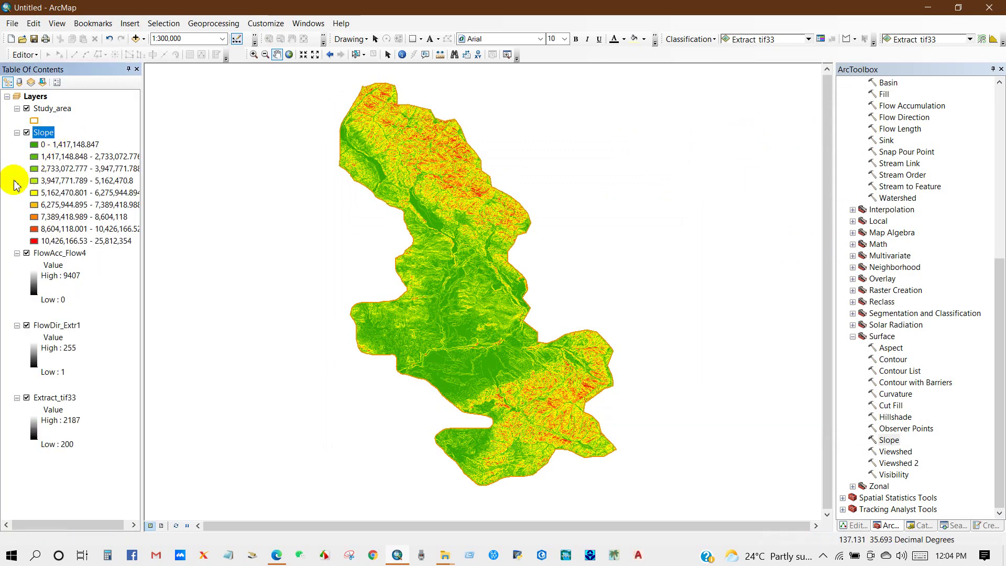
scroll(880, 370, up, 3)
scroll(880, 369, up, 2)
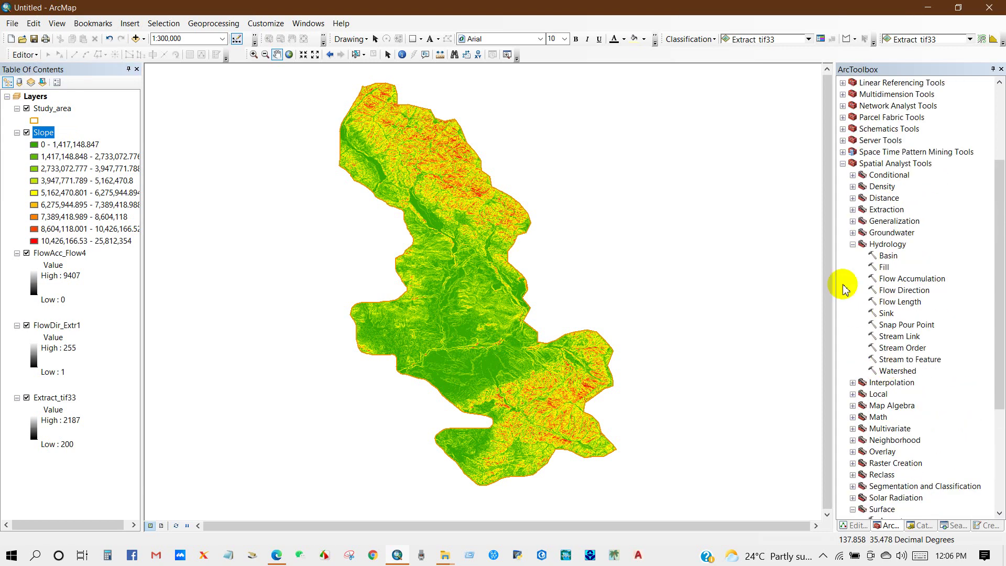
Collapse Hydrology and Surface and launch the Raster Calculator from Map Algebra
click(851, 245)
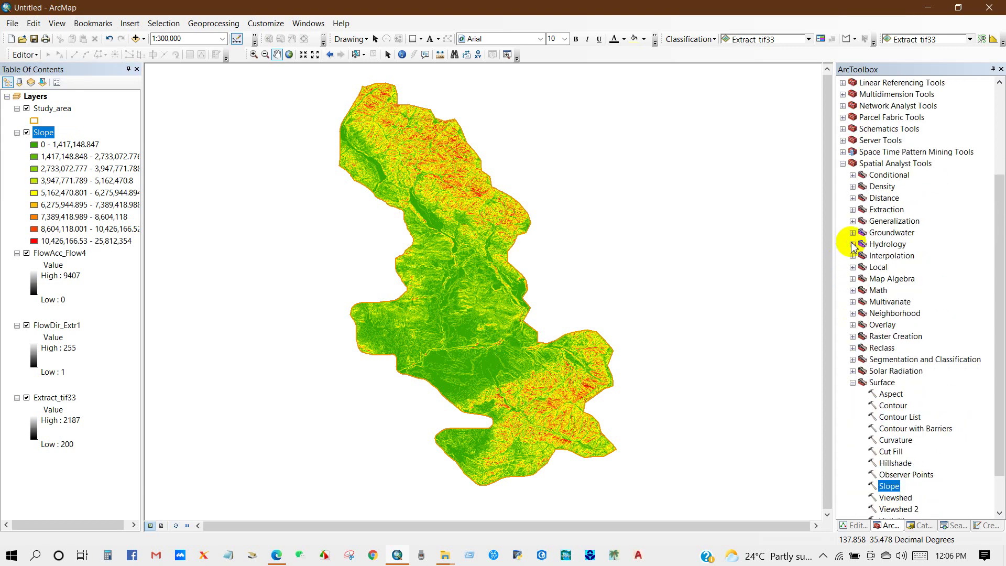
click(852, 382)
click(874, 255)
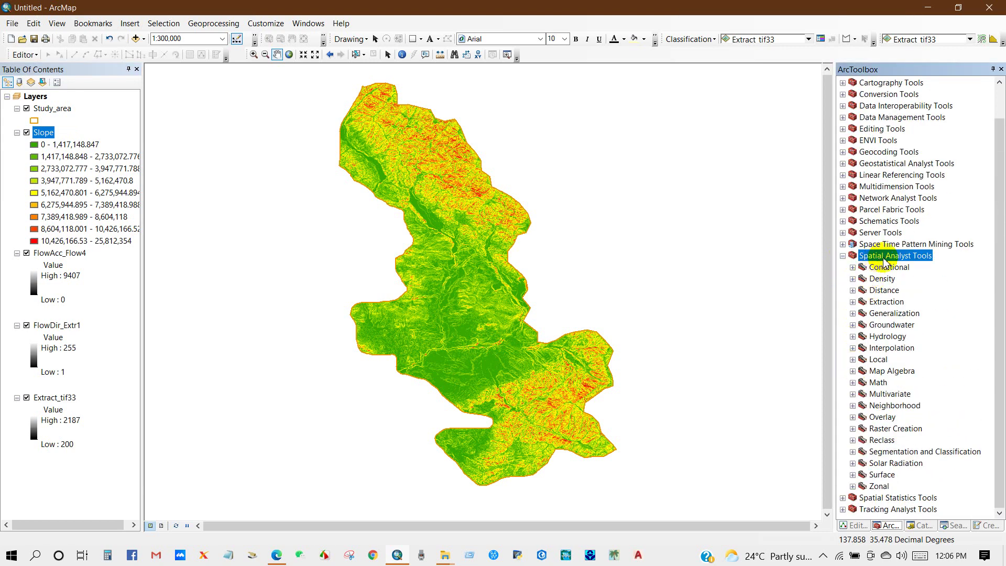
click(873, 371)
click(852, 371)
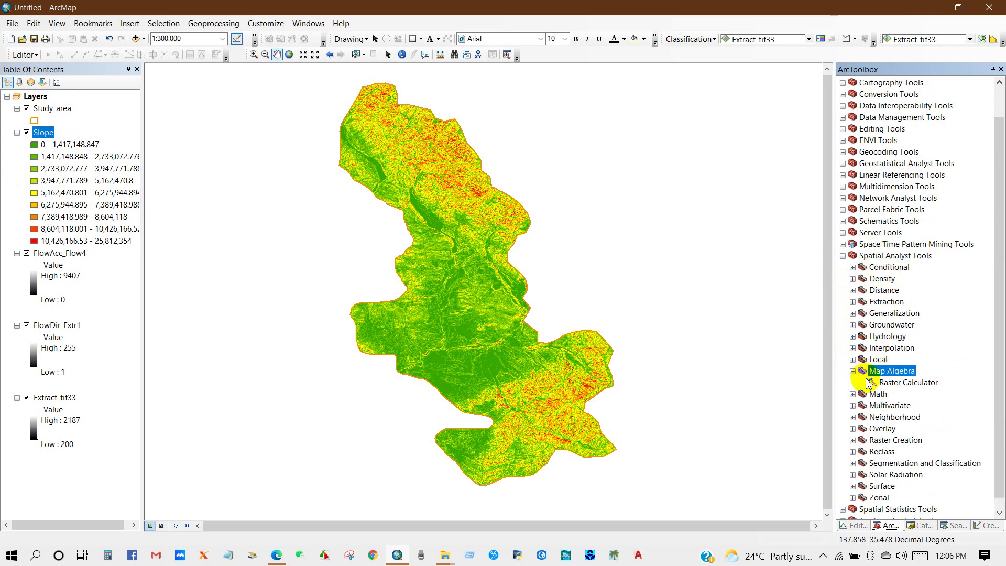
click(913, 382)
double_click(906, 382)
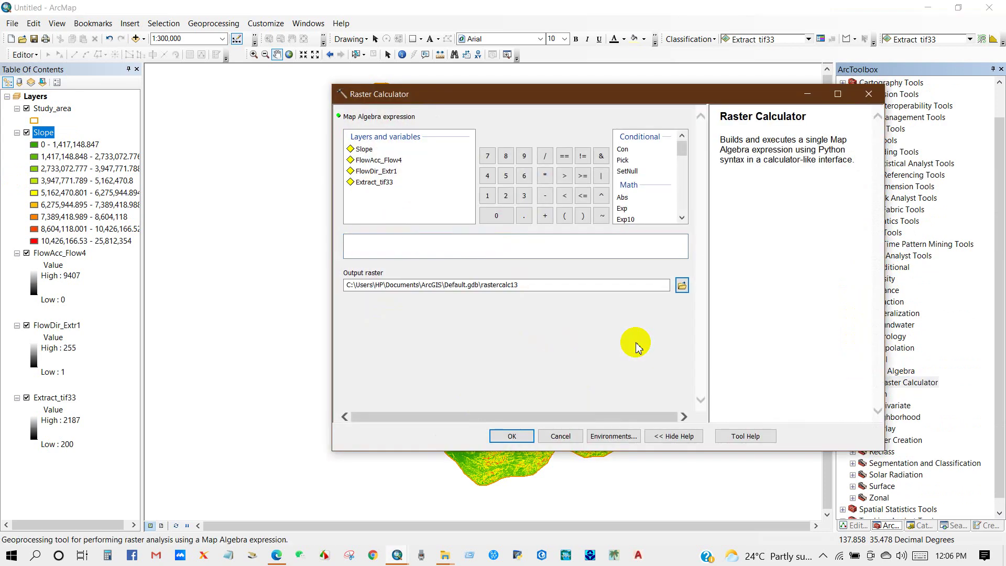
Build the first term Power("FlowAcc_Flow4" / 22.13,0.6) in the expression box
click(682, 218)
click(682, 218)
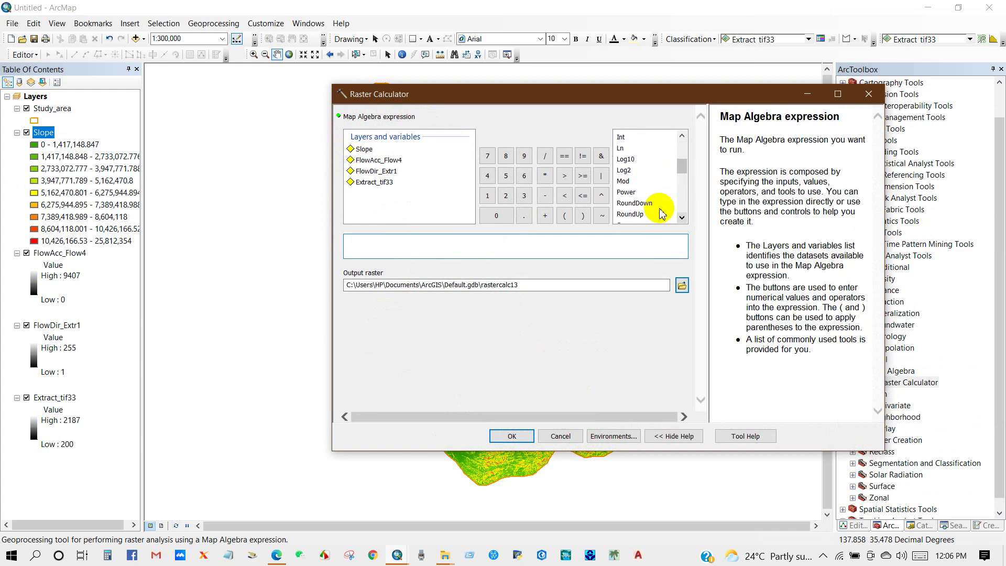
double_click(625, 192)
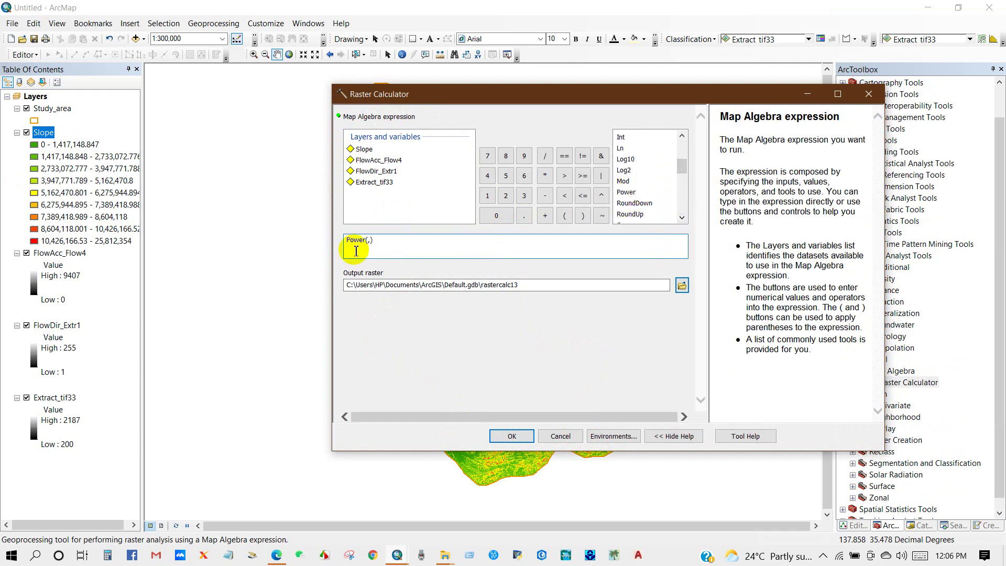
double_click(380, 161)
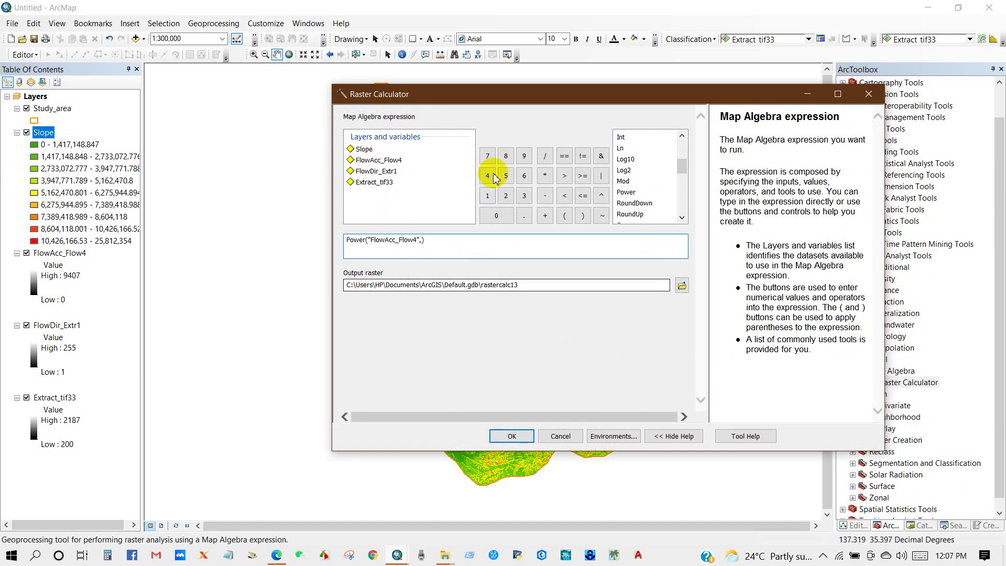
click(543, 156)
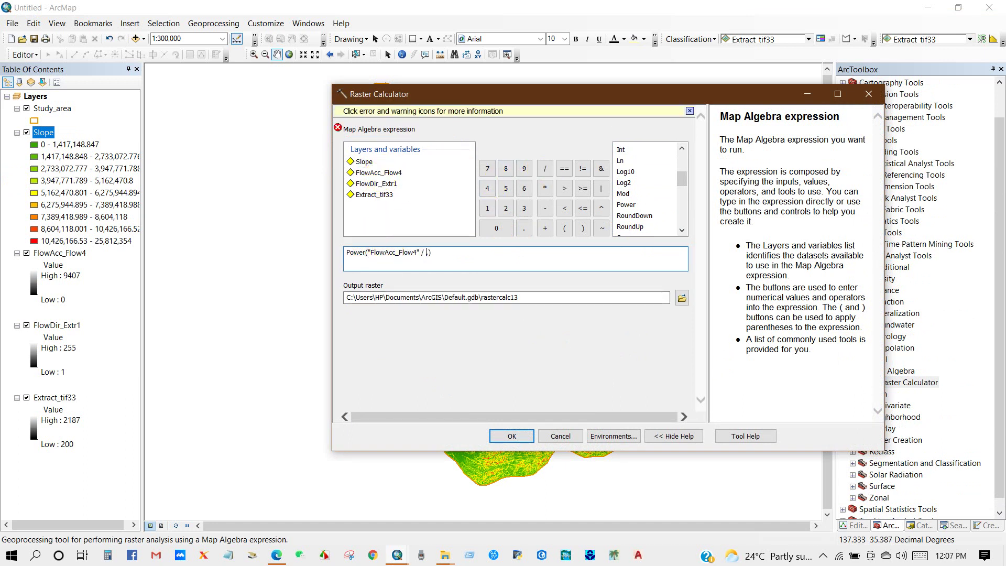
click(488, 210)
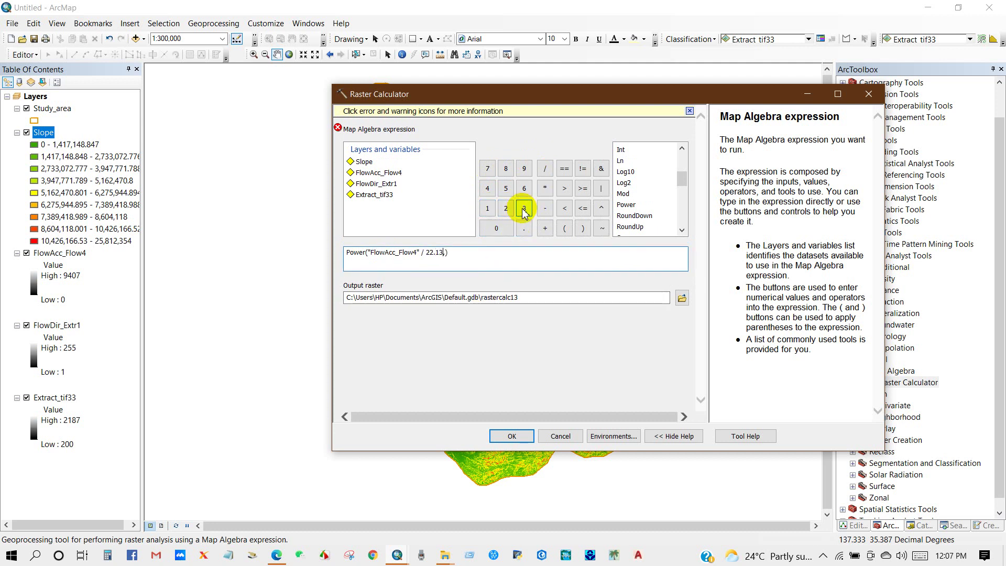
text(,0)
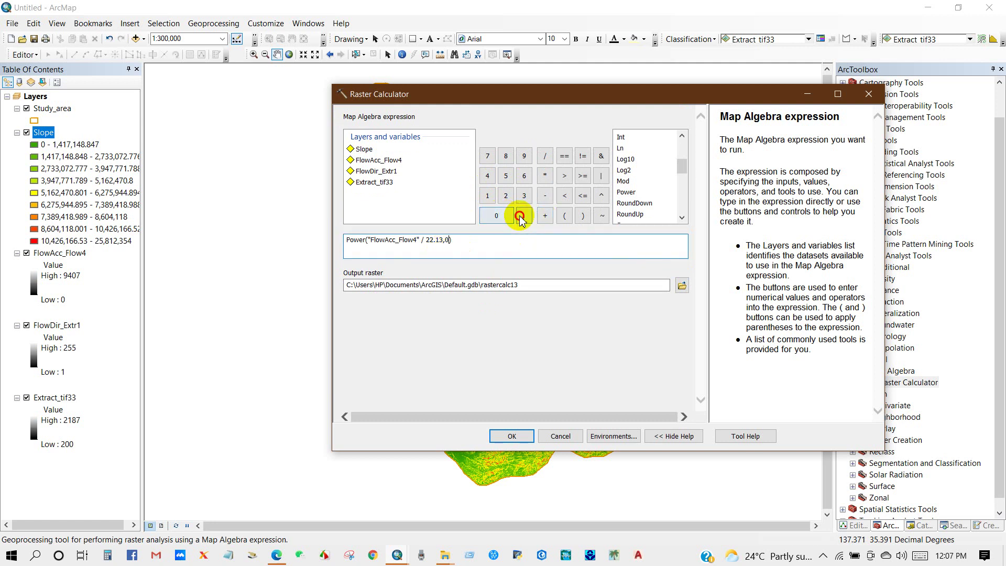
click(520, 218)
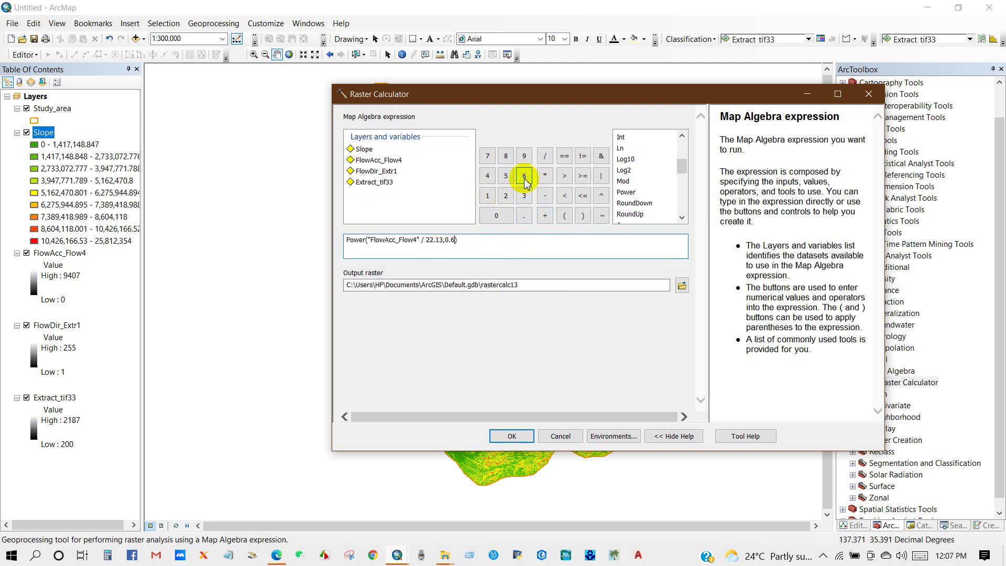
click(463, 240)
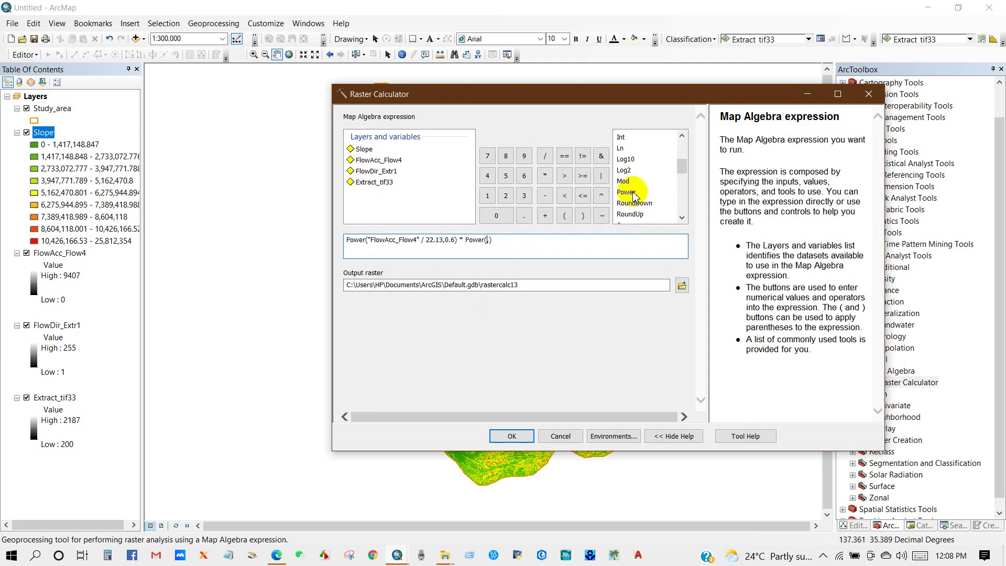
scroll(634, 196, down, 1)
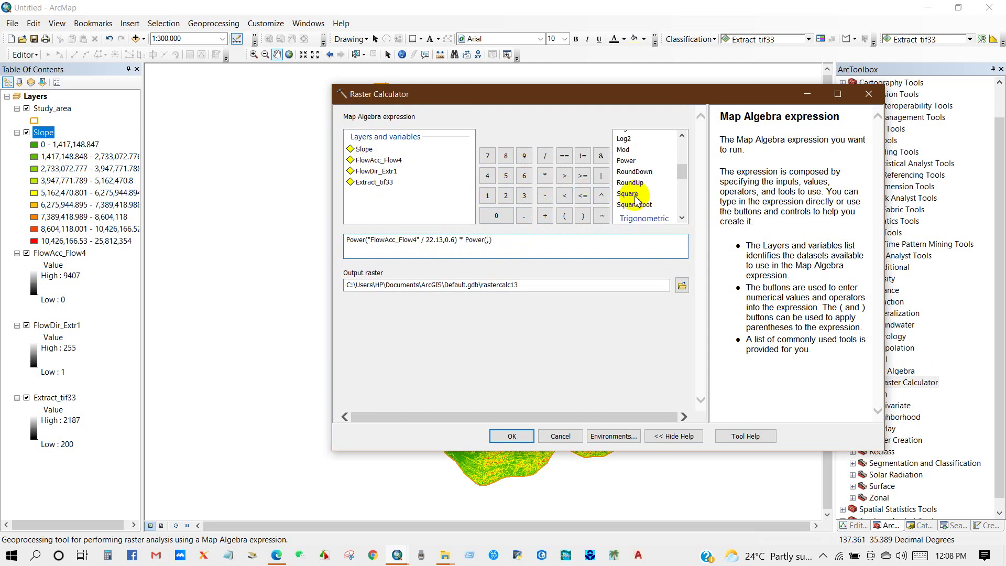
scroll(641, 206, down, 2)
scroll(643, 211, down, 2)
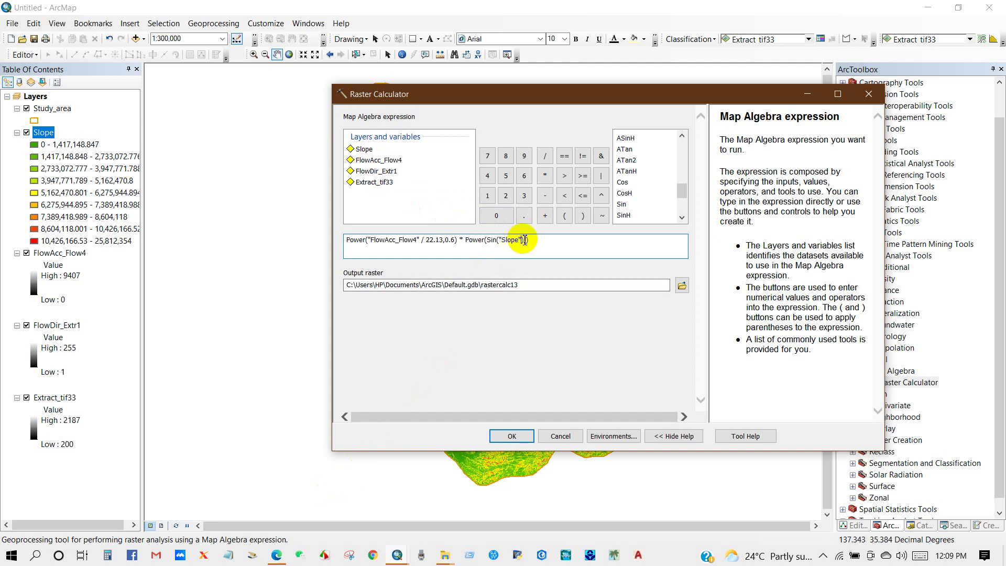
text(,)
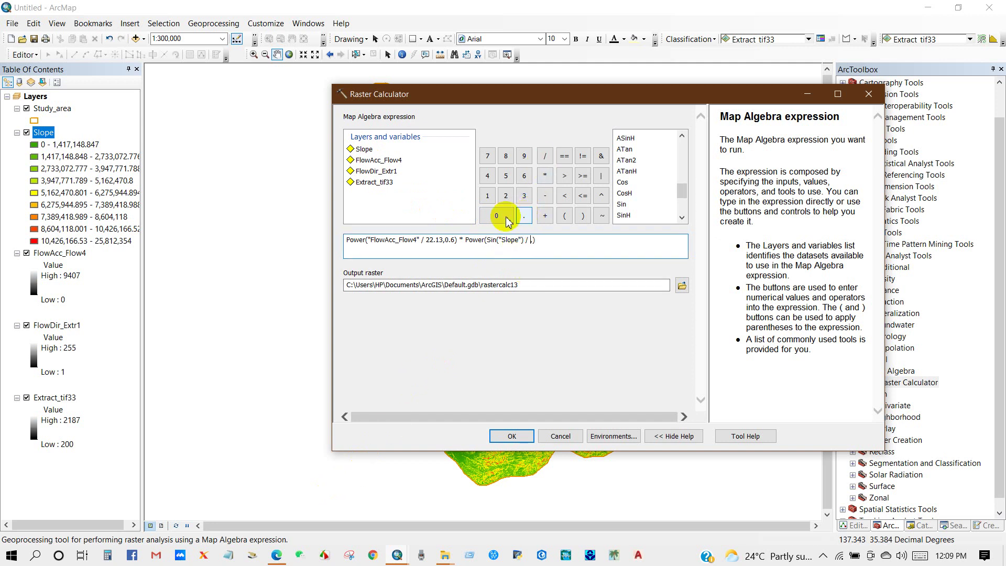
text(0.08)
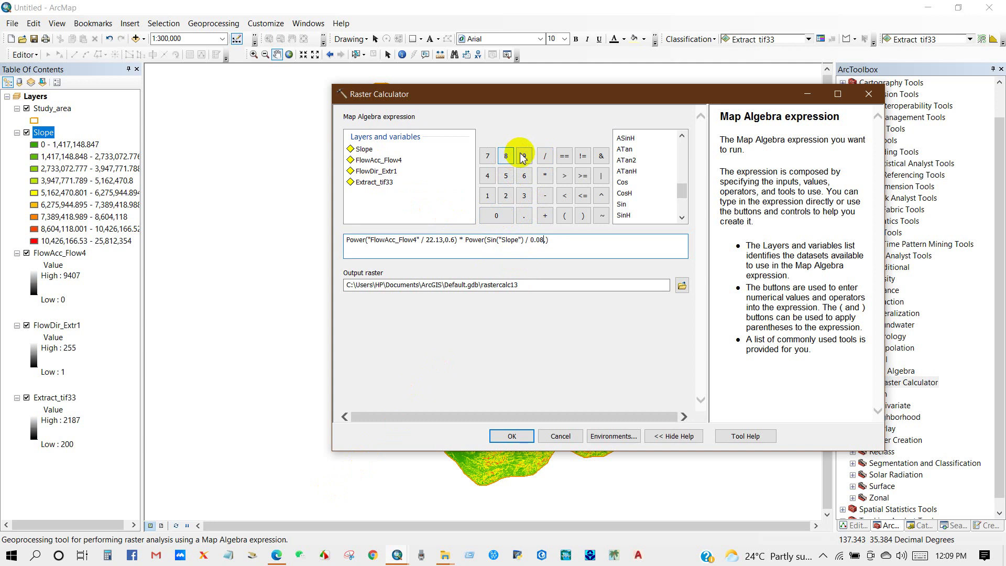
Complete with * Power(Sin("Slope") / 0.0896,1.3) and run it, creating rastercalc13
click(522, 156)
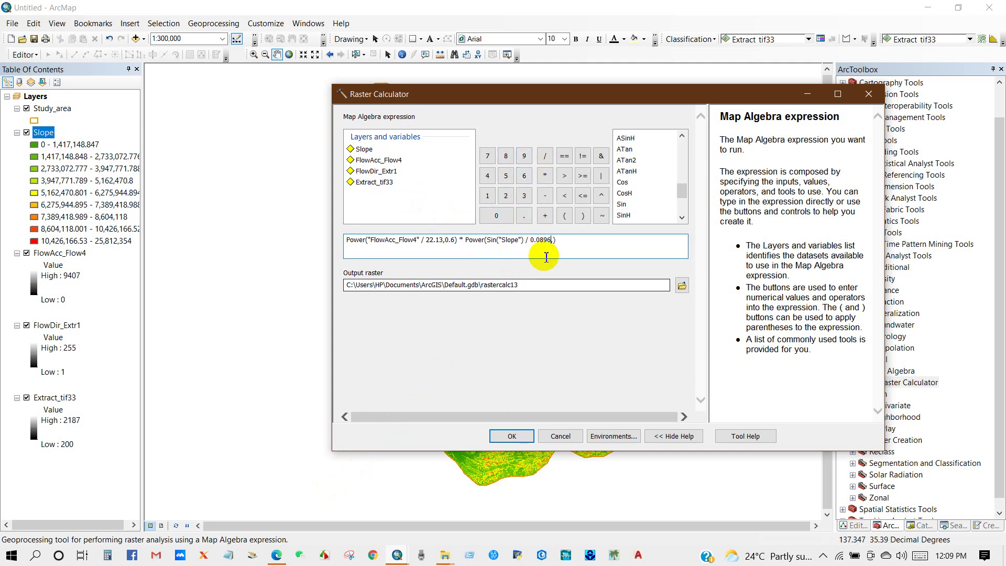
click(564, 243)
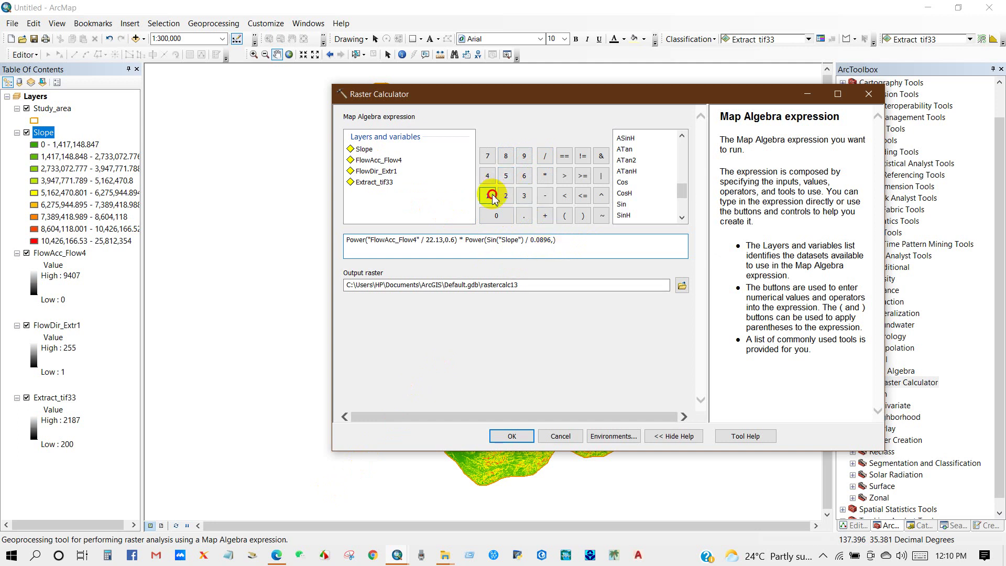
click(576, 242)
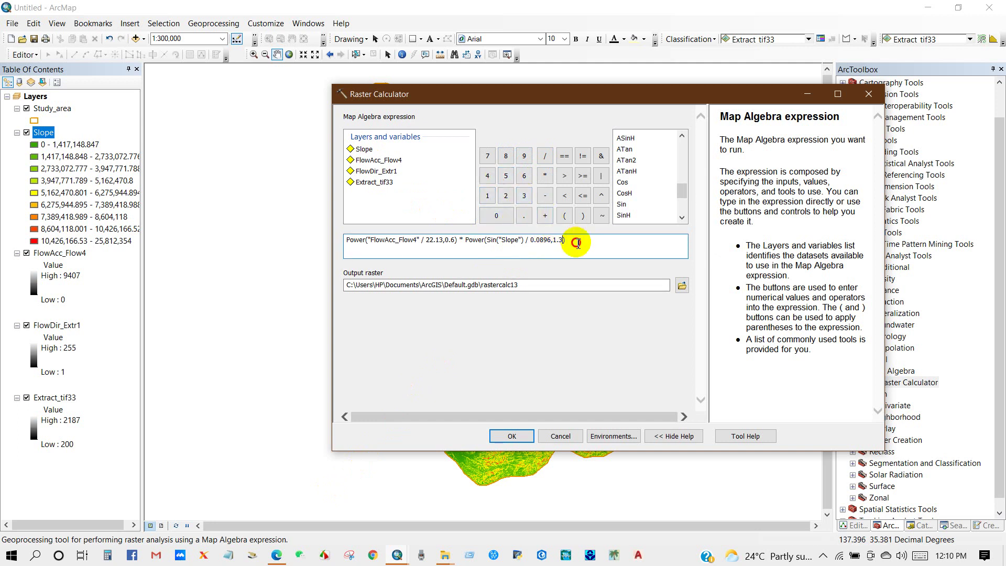
drag(593, 242, 348, 242)
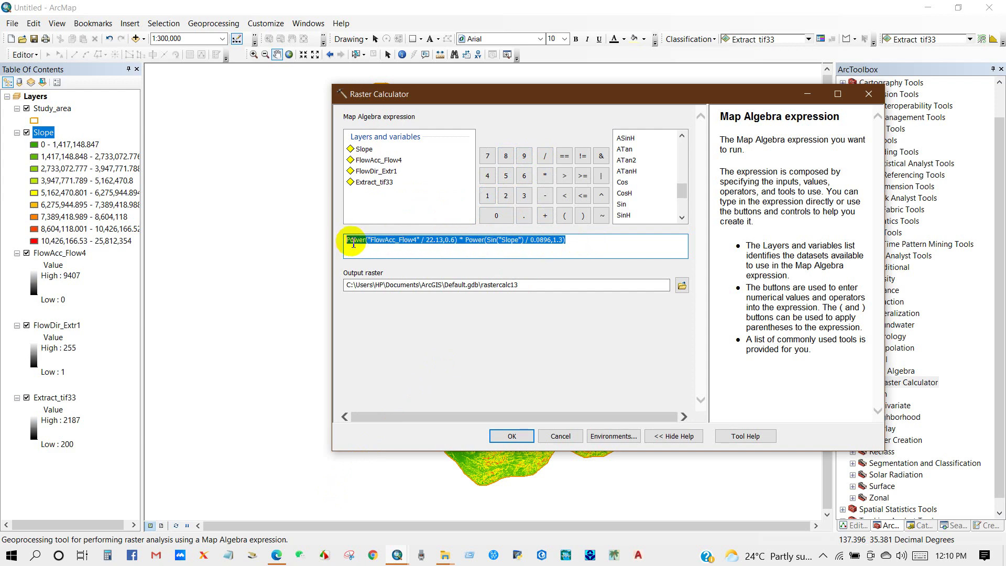
click(595, 241)
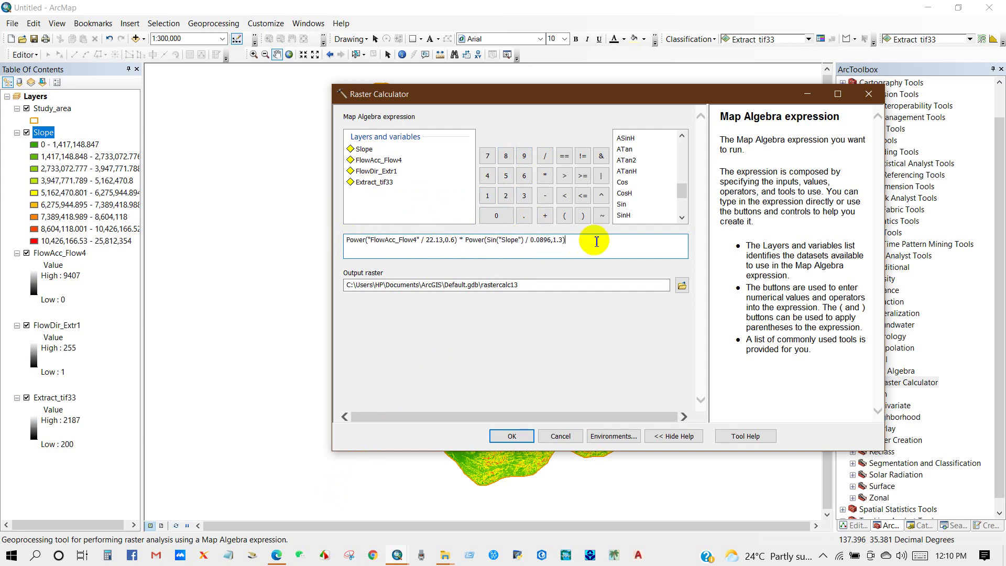
click(508, 436)
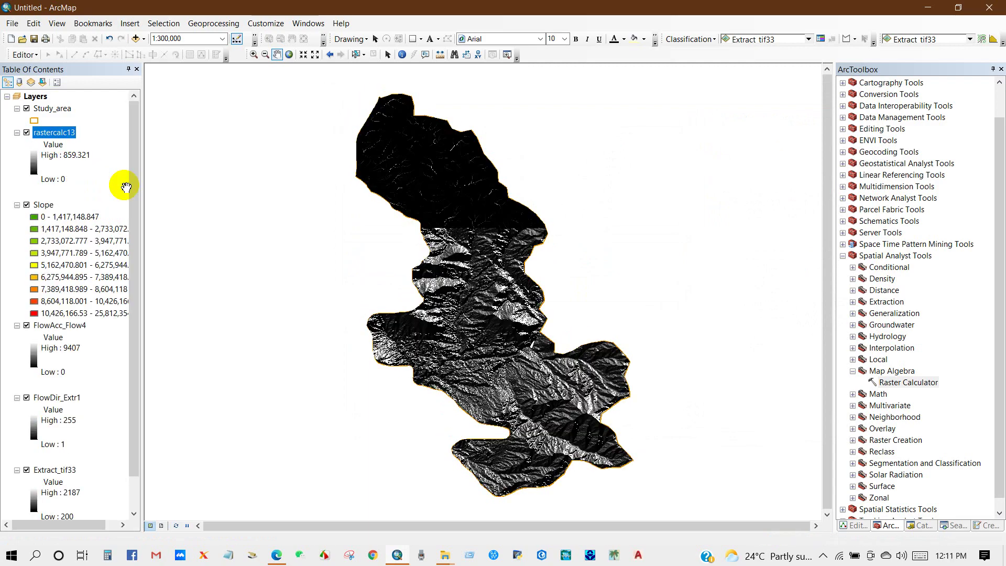
Hide the Slope, FlowAcc_Flow4, FlowDir_Extr1 and Extract_tif33 layers so rastercalc13 shows alone
click(27, 206)
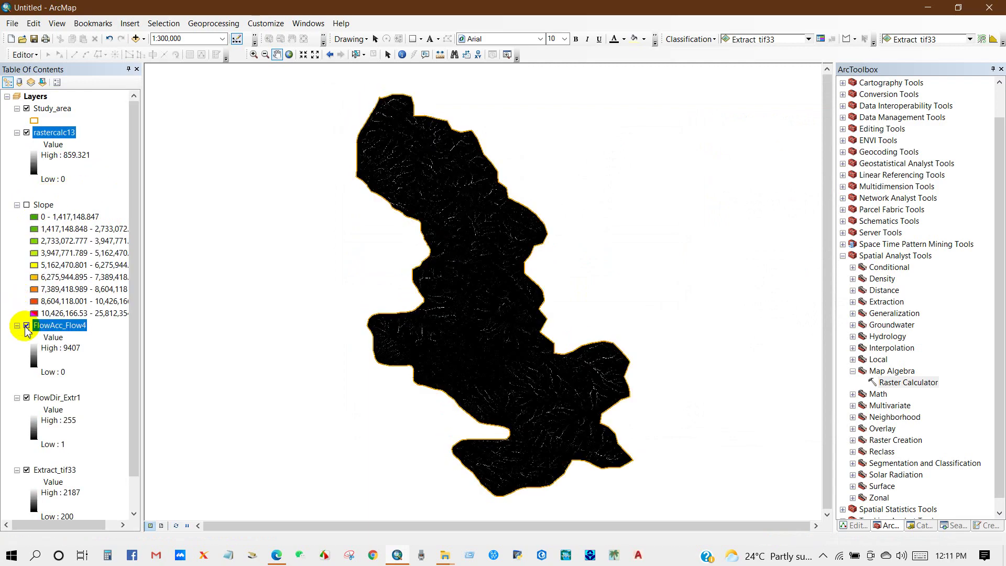
click(26, 327)
click(25, 398)
click(27, 470)
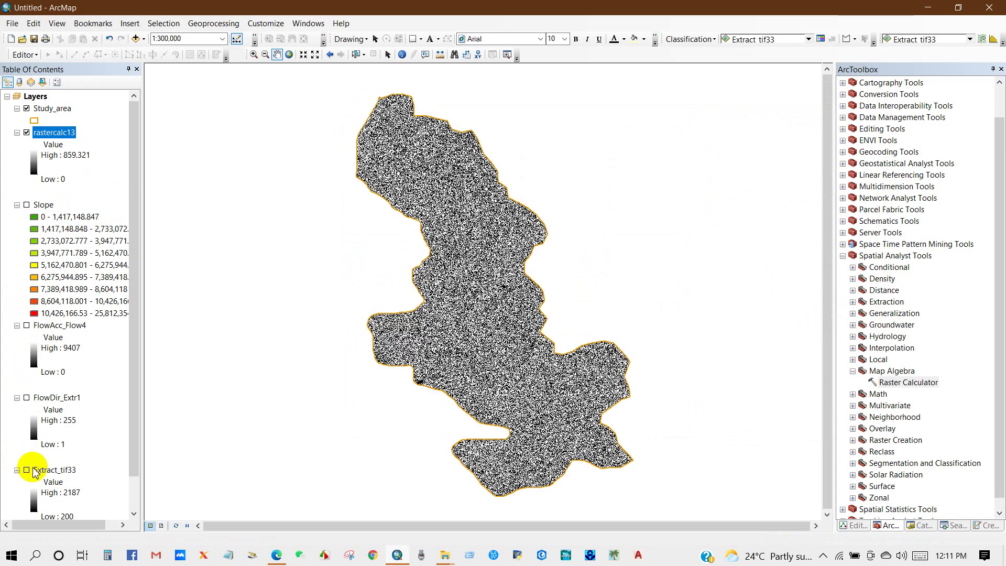
scroll(33, 472, down, 2)
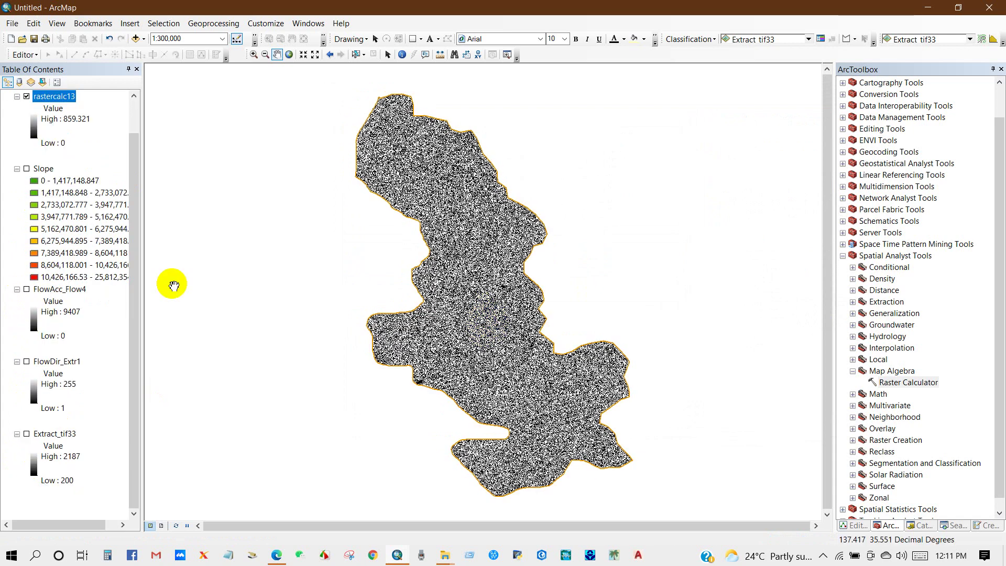
scroll(68, 236, up, 2)
Symbolize rastercalc13 as Classified with 5 Natural Breaks classes and the blue-yellow-red ramp
right_click(45, 135)
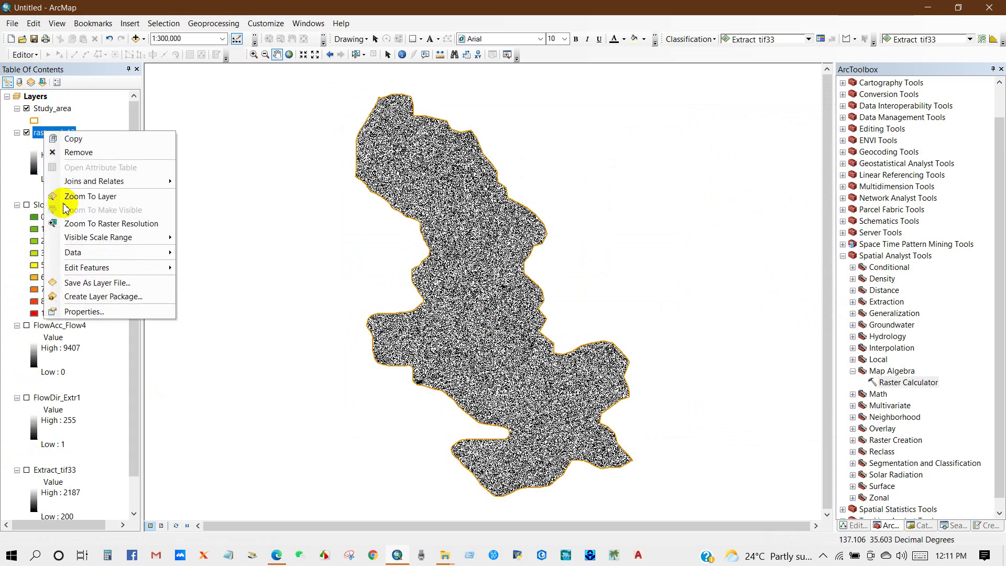
click(79, 311)
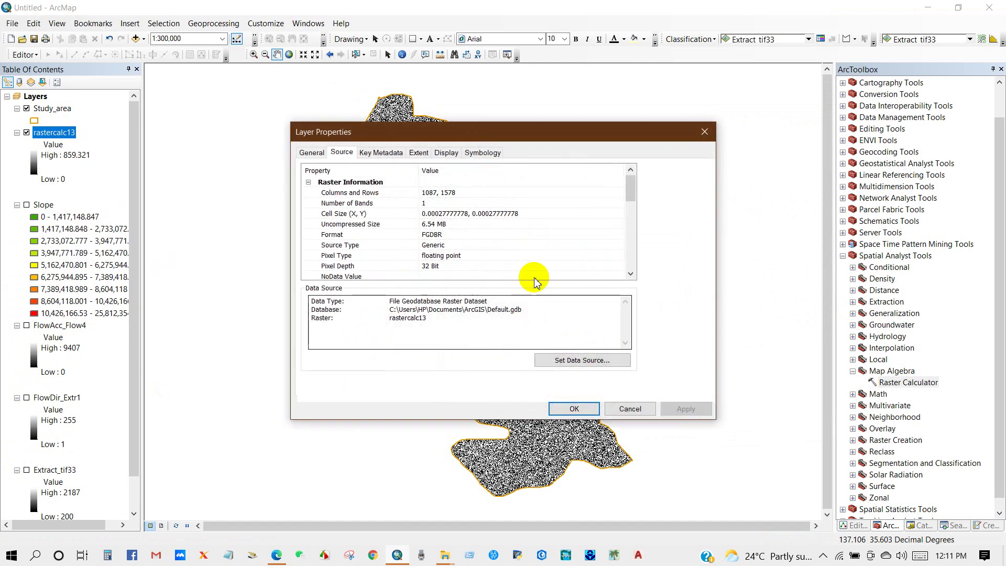
click(482, 152)
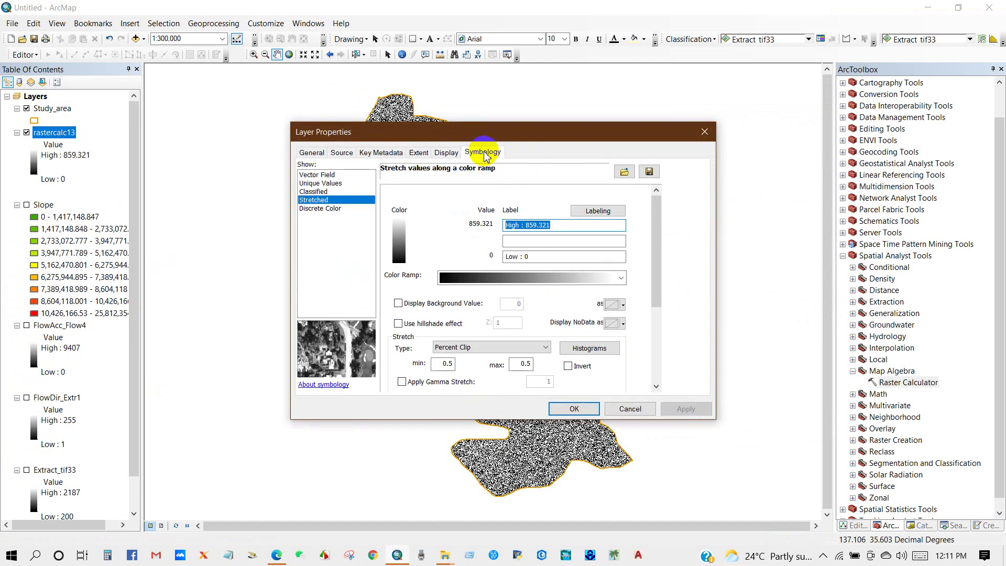
click(315, 194)
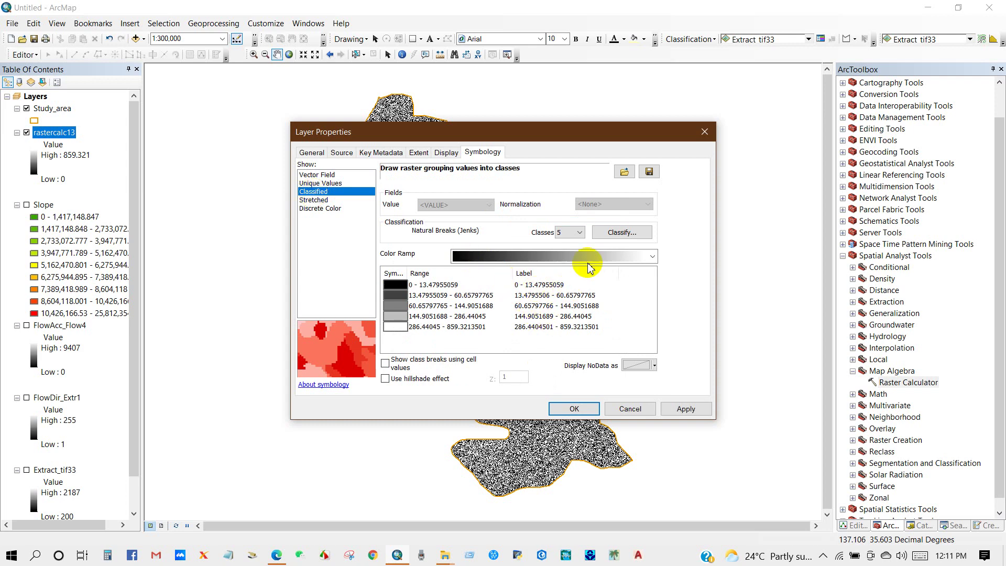
click(595, 259)
click(585, 309)
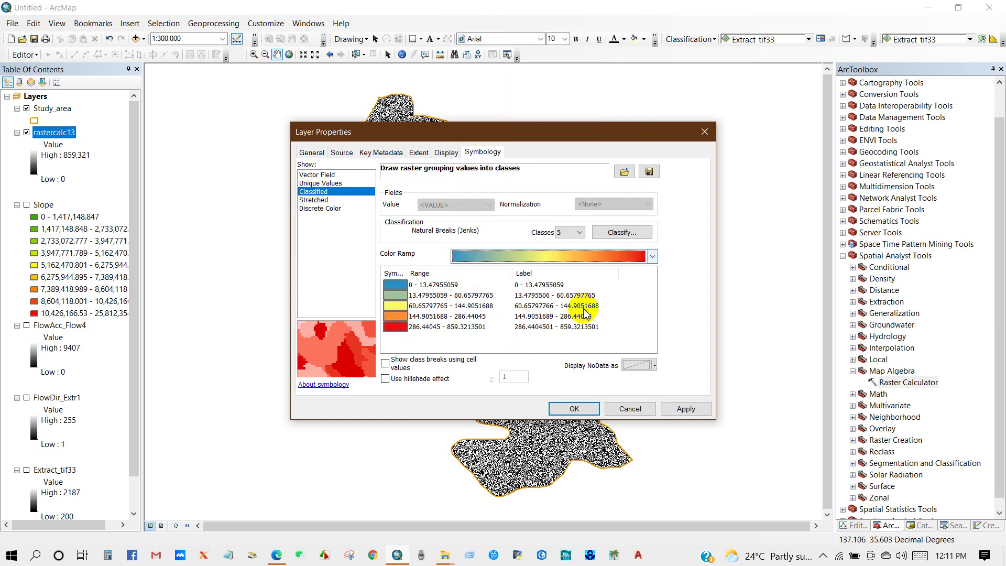
click(571, 408)
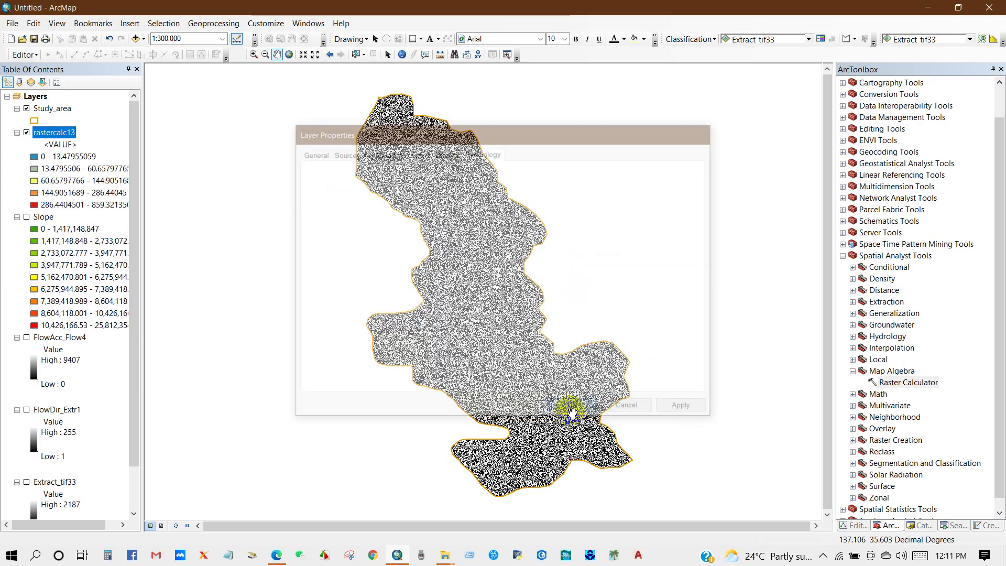
scroll(489, 327, up, 2)
scroll(495, 320, up, 2)
scroll(496, 320, up, 1)
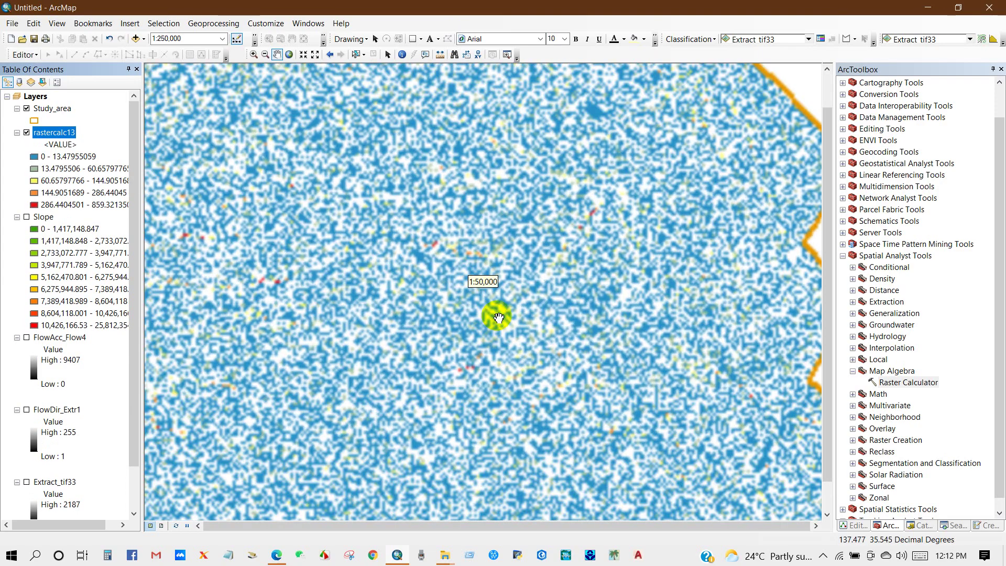
scroll(494, 317, up, 1)
scroll(451, 252, up, 1)
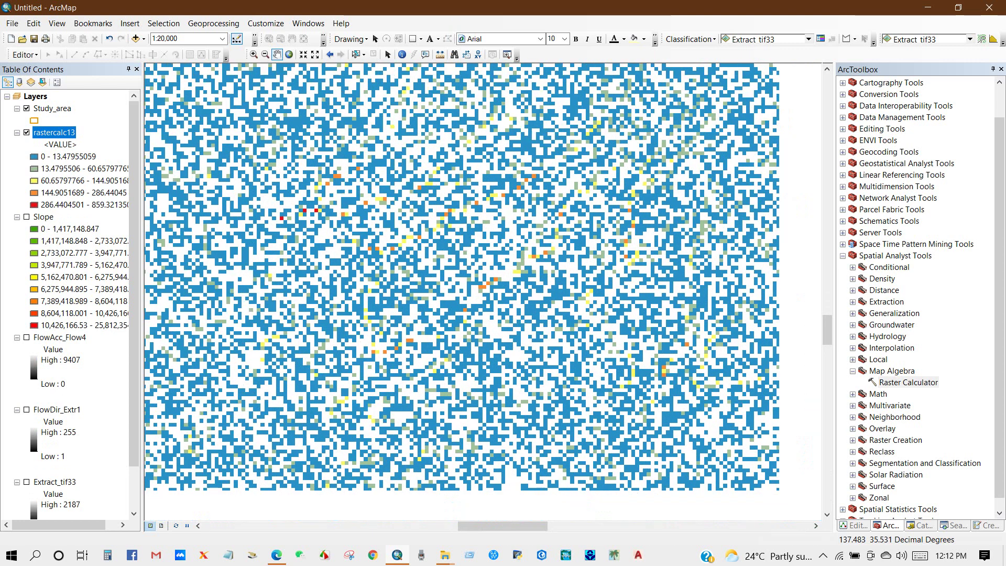
drag(479, 397, 407, 365)
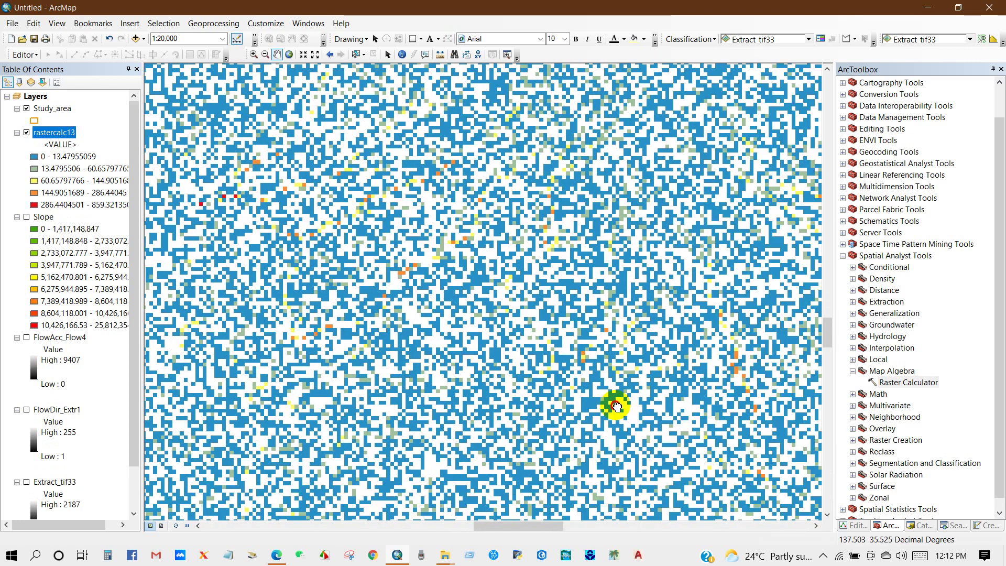
drag(616, 405, 521, 337)
drag(586, 393, 571, 353)
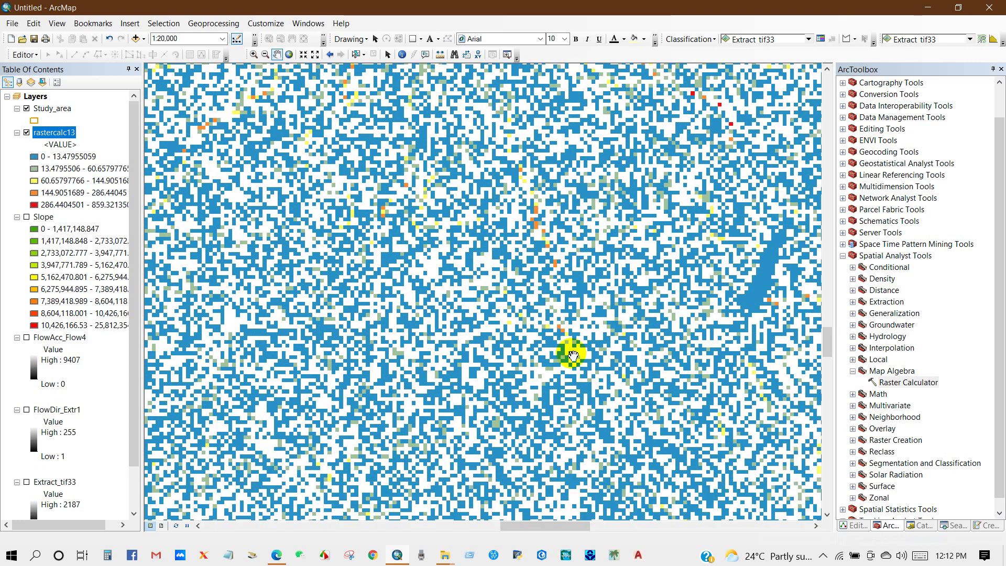
scroll(45, 432, down, 3)
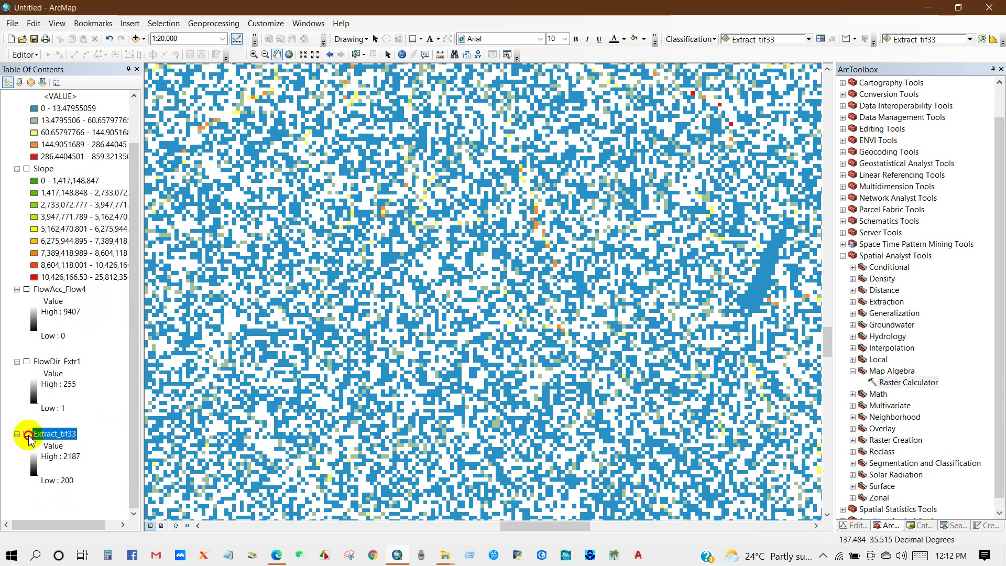
click(28, 434)
scroll(561, 399, up, 3)
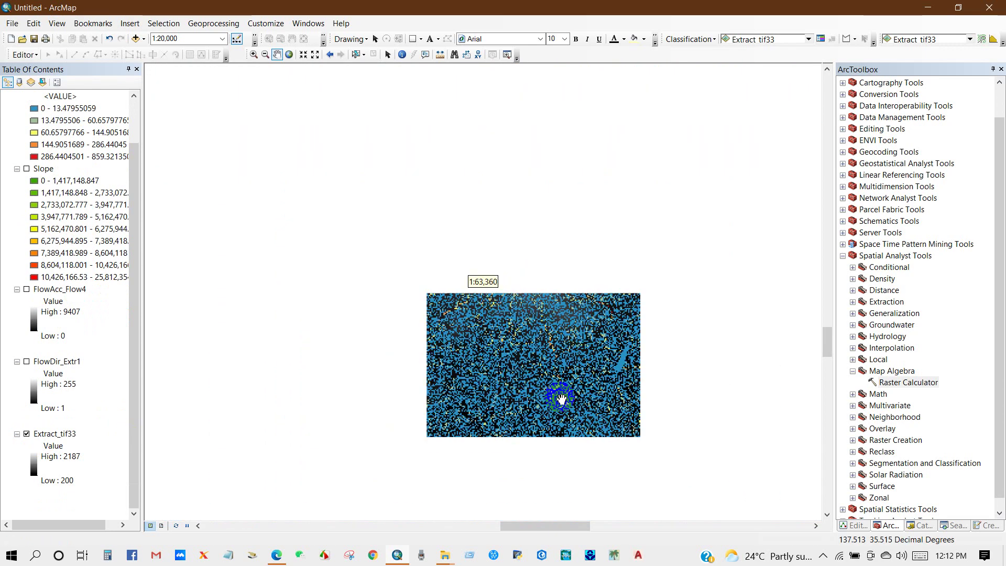
scroll(561, 399, up, 2)
scroll(560, 399, up, 2)
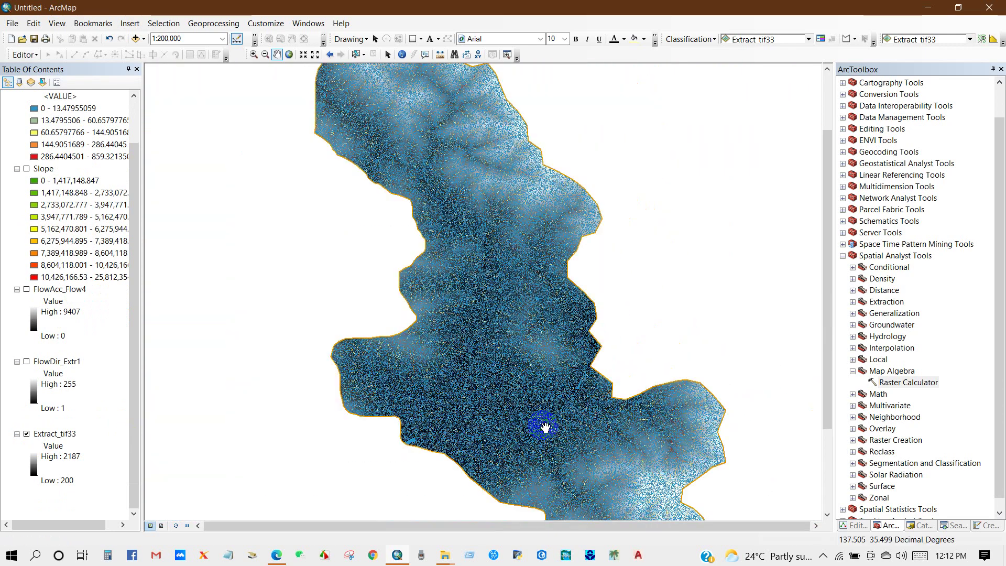
Pan across the watershed to inspect its northern boundary and the notch in it
drag(544, 426, 487, 377)
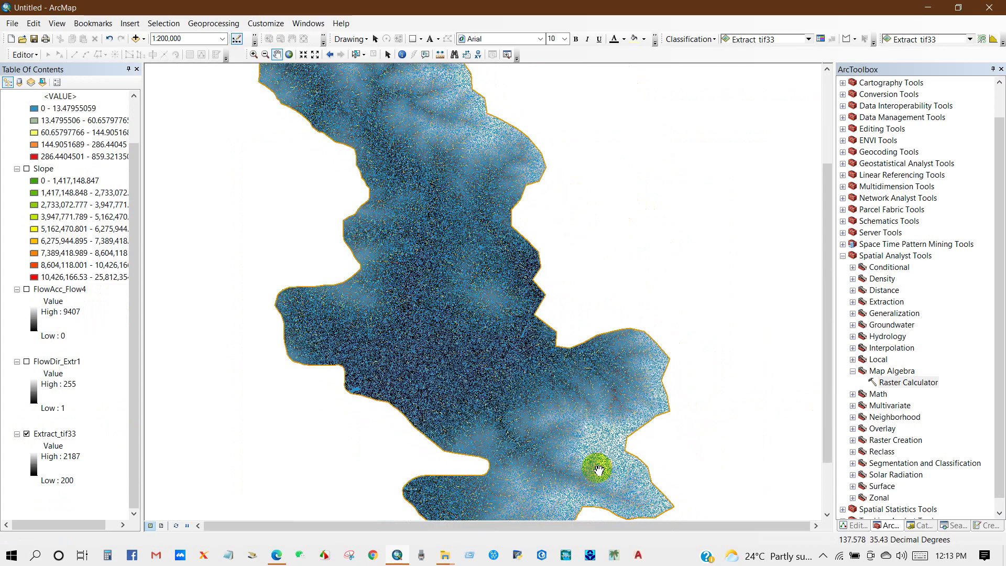
scroll(462, 341, up, 1)
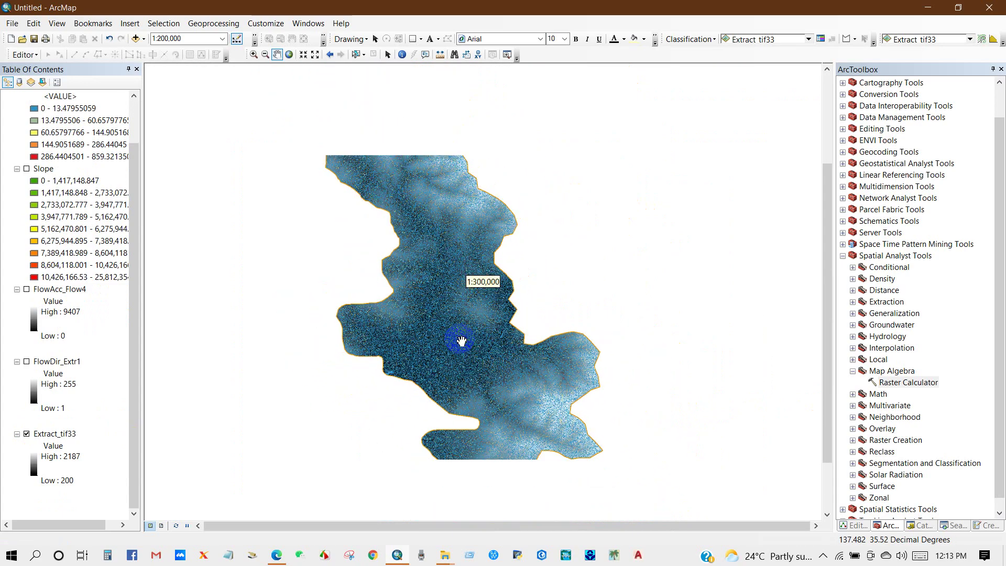
scroll(457, 320, down, 1)
scroll(480, 260, down, 1)
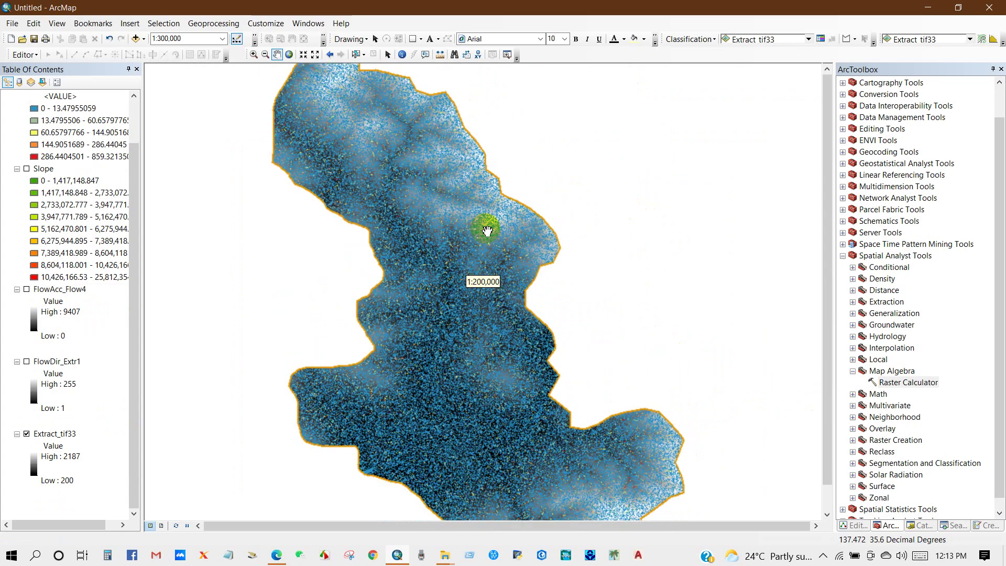
scroll(487, 231, down, 1)
scroll(487, 231, down, 1)
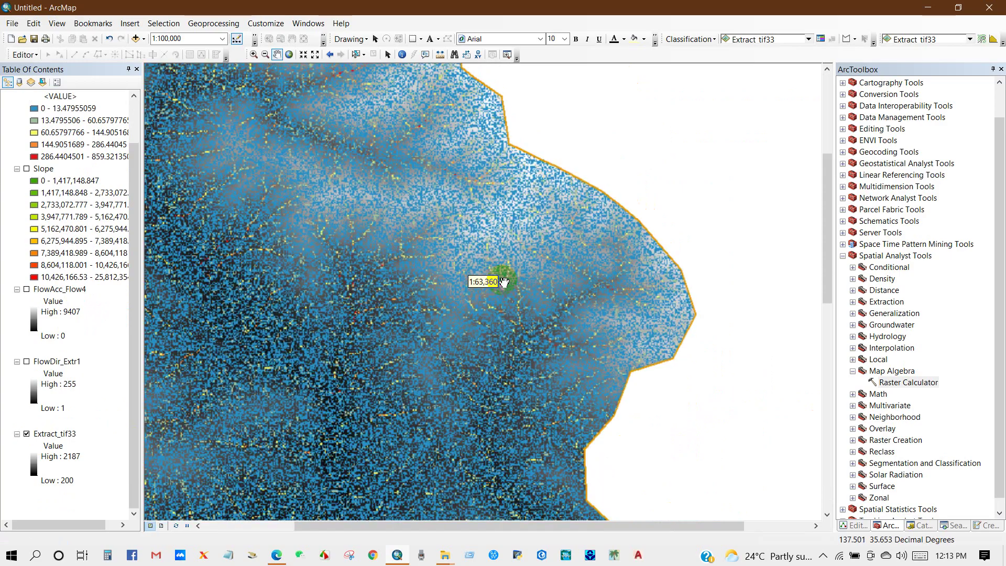
drag(402, 278, 602, 371)
drag(474, 231, 603, 361)
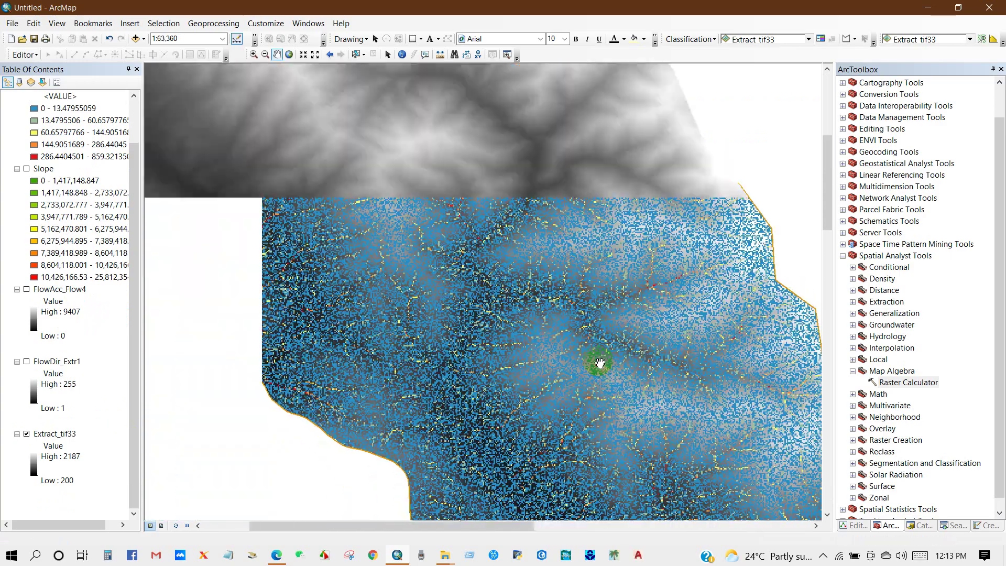
drag(450, 217, 595, 375)
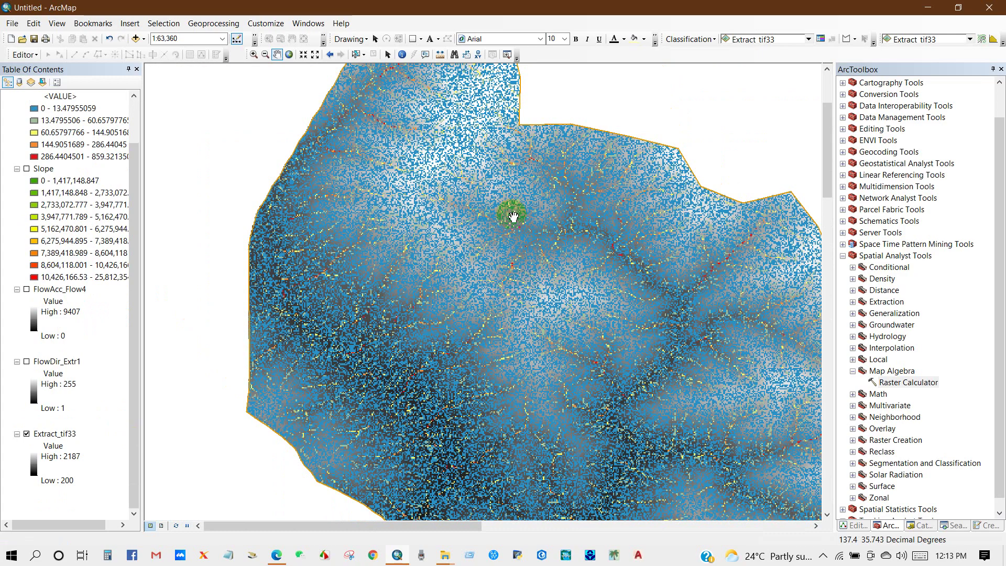
drag(512, 216, 462, 346)
scroll(367, 192, up, 3)
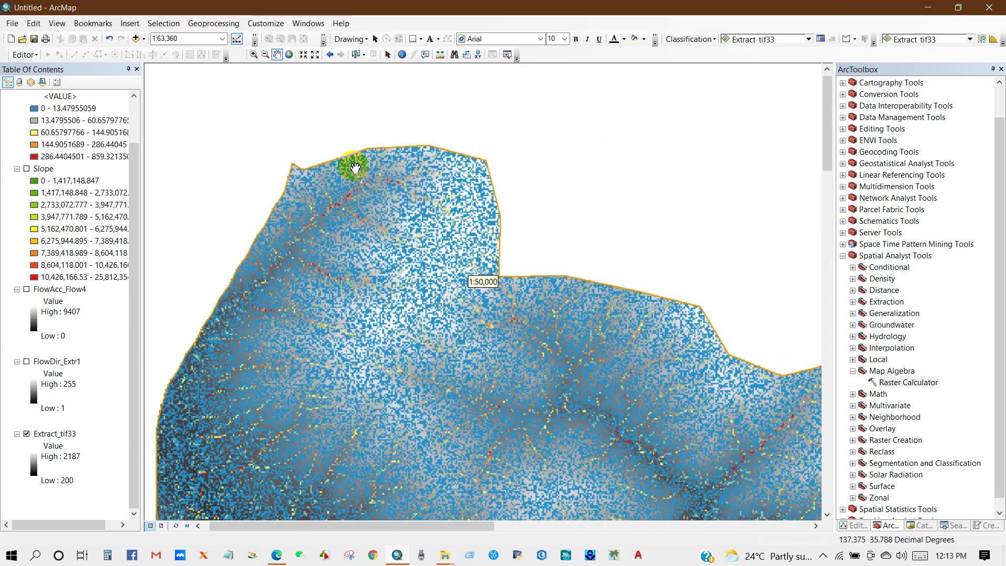
scroll(403, 331, down, 2)
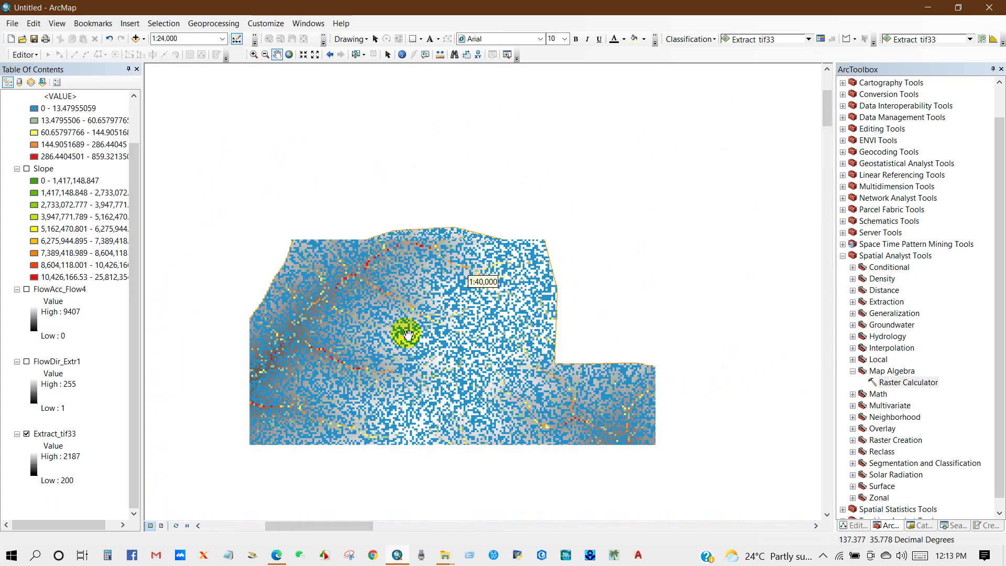
scroll(452, 429, down, 2)
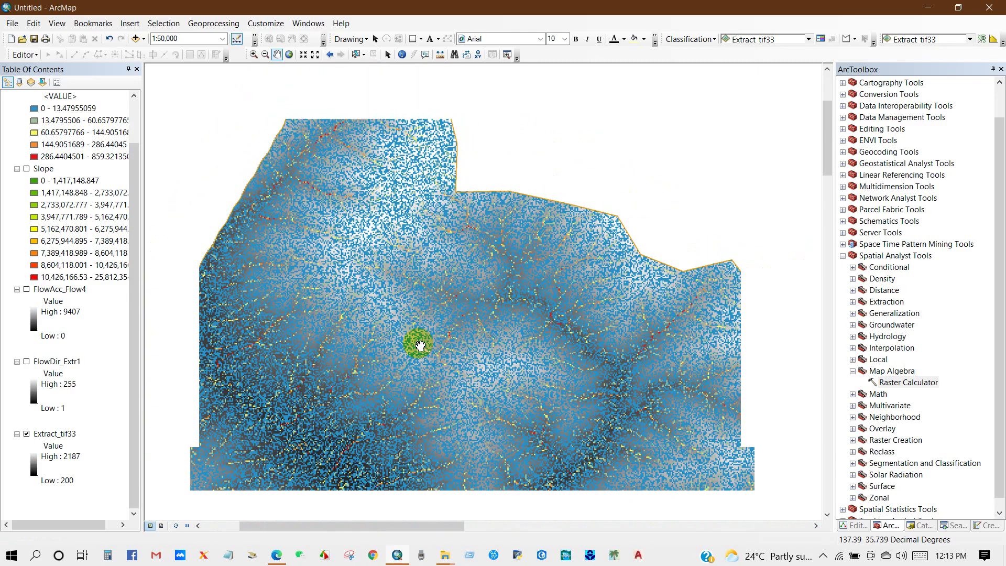
scroll(461, 417, down, 2)
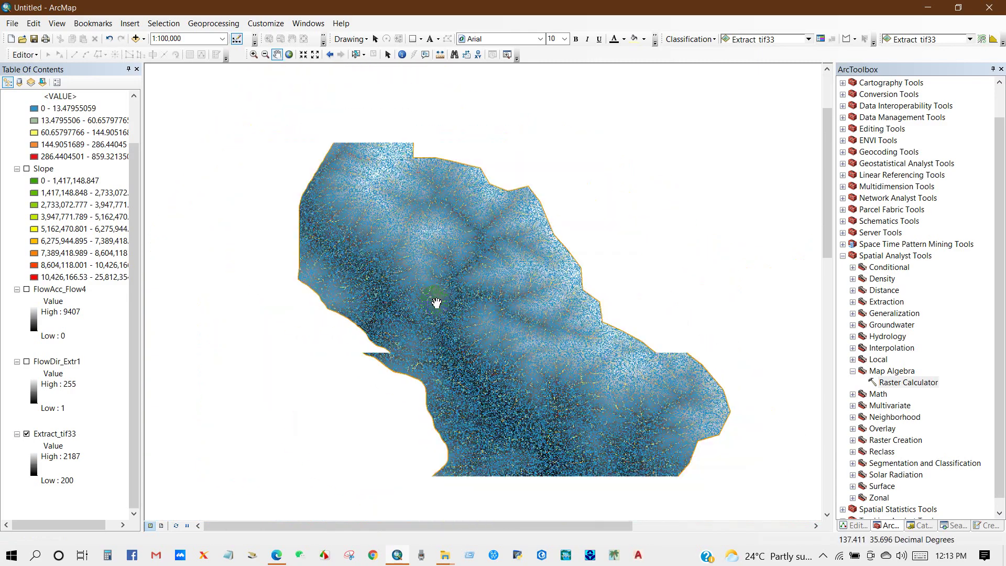
scroll(488, 343, down, 2)
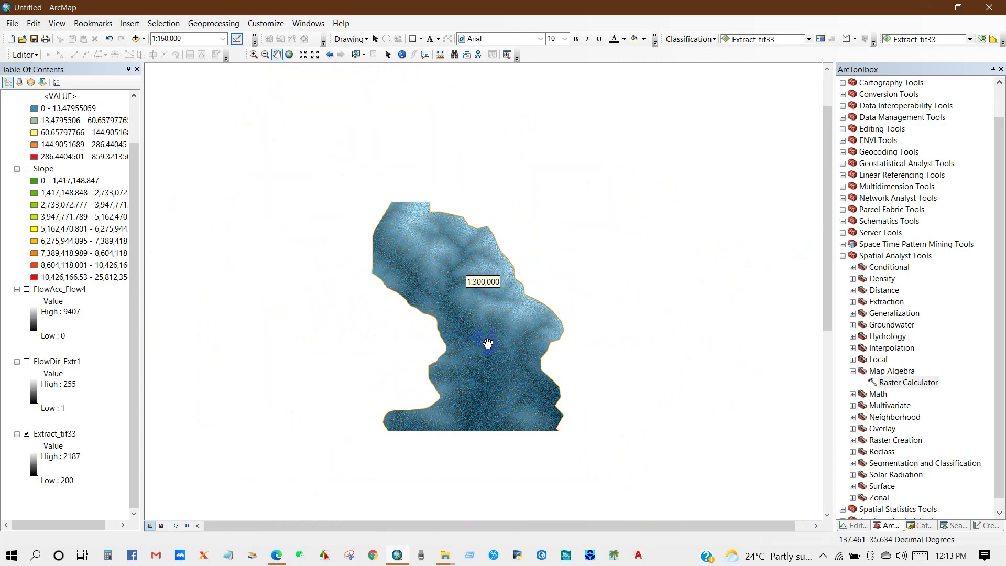